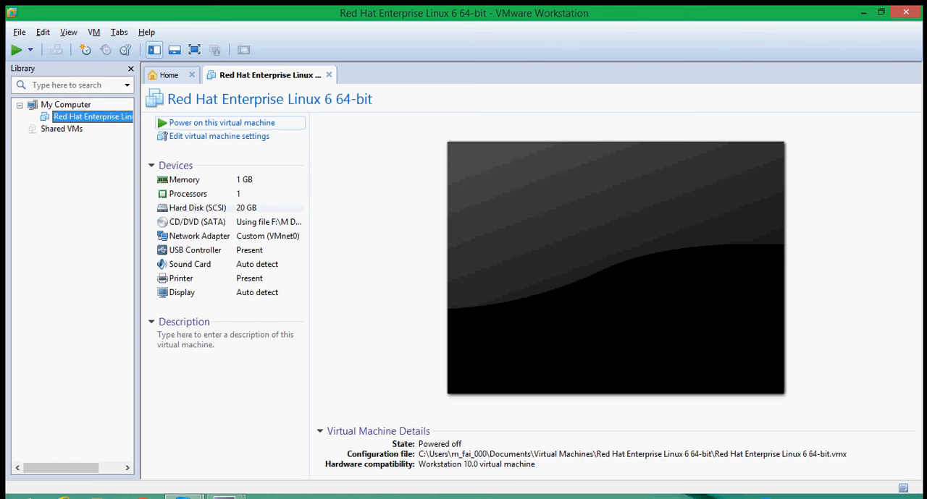
- Power on the Red Hat Enterprise Linux virtual machine and boot it with "Test this media & install Red Hat Enterprise Linux 7.0"
click(221, 123)
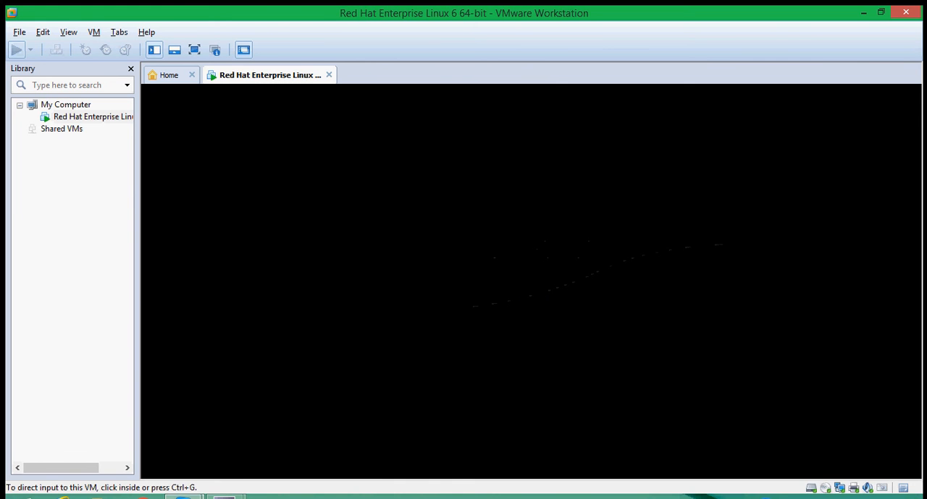
key(ctrl+g)
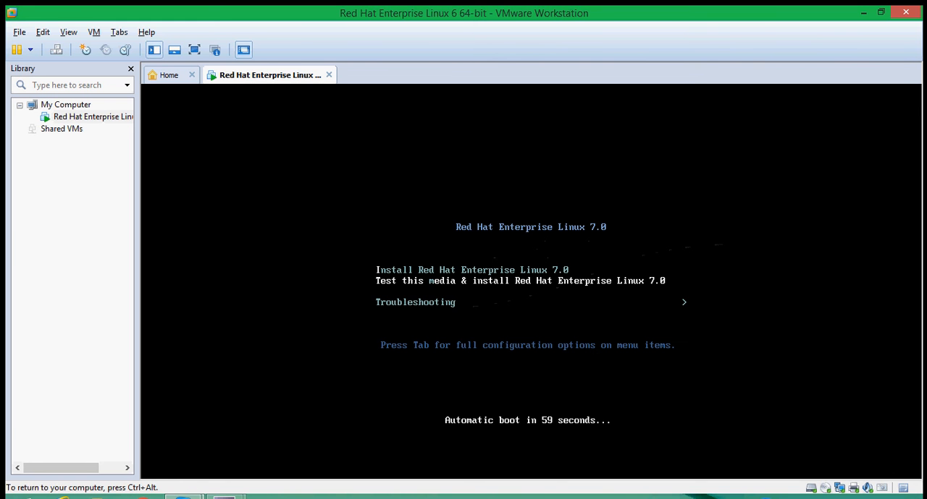
key(Down)
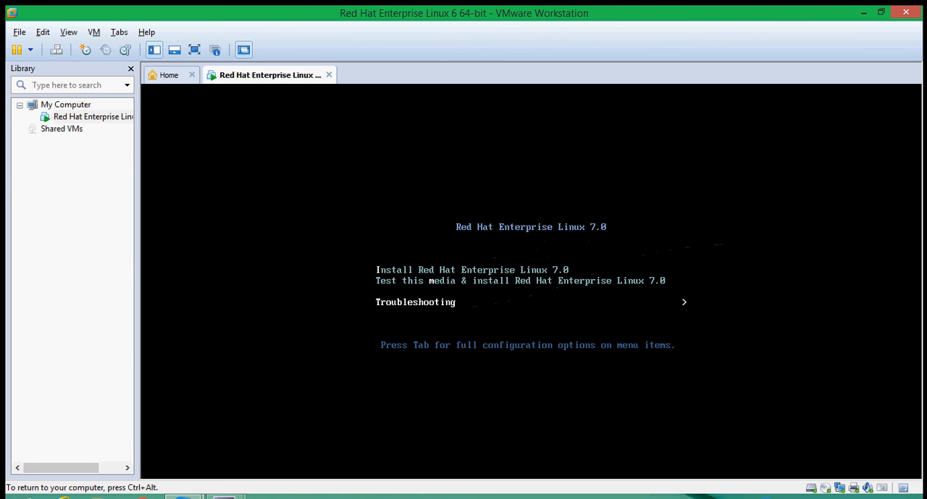
key(Up)
key(Up)
key(Down)
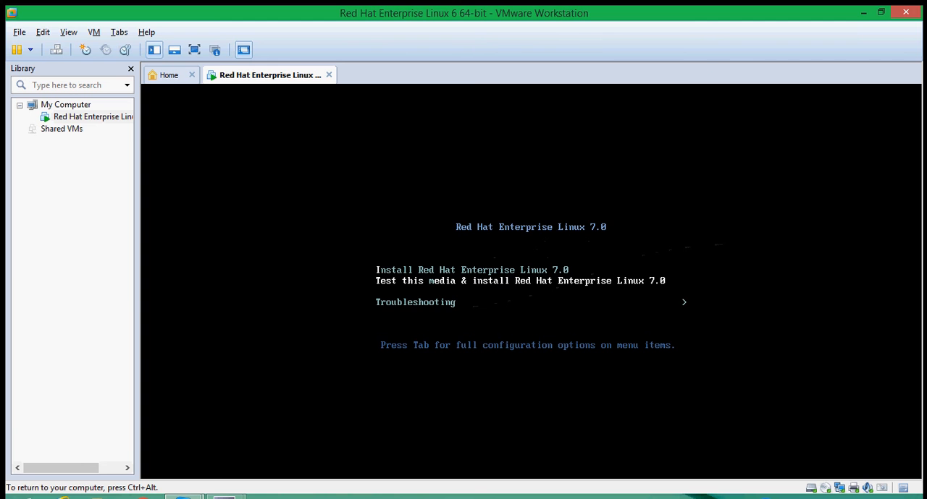
key(Return)
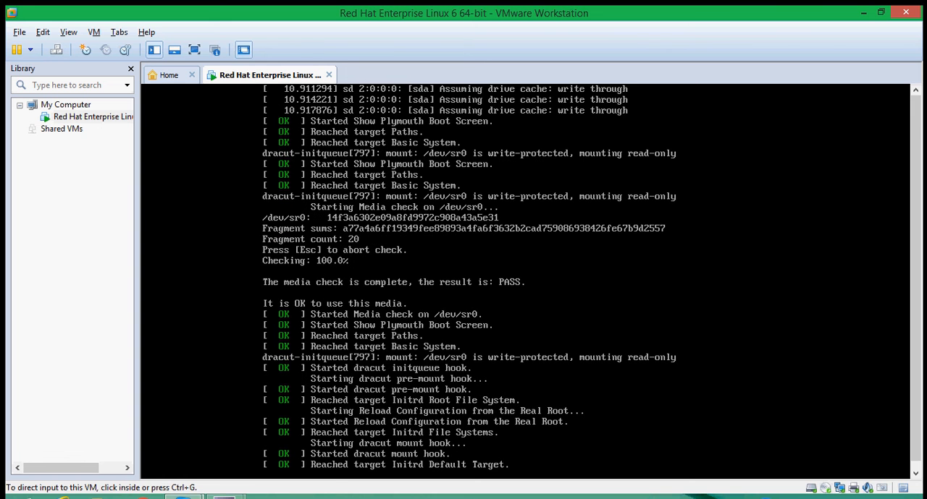
- Show the virtual machine in full screen and set the installation's time zone to Asia/Kolkata
click(194, 49)
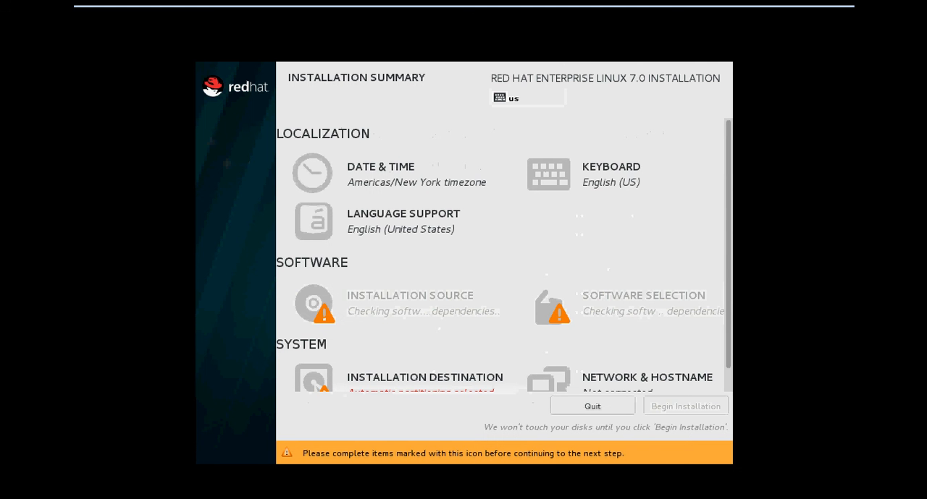
click(381, 173)
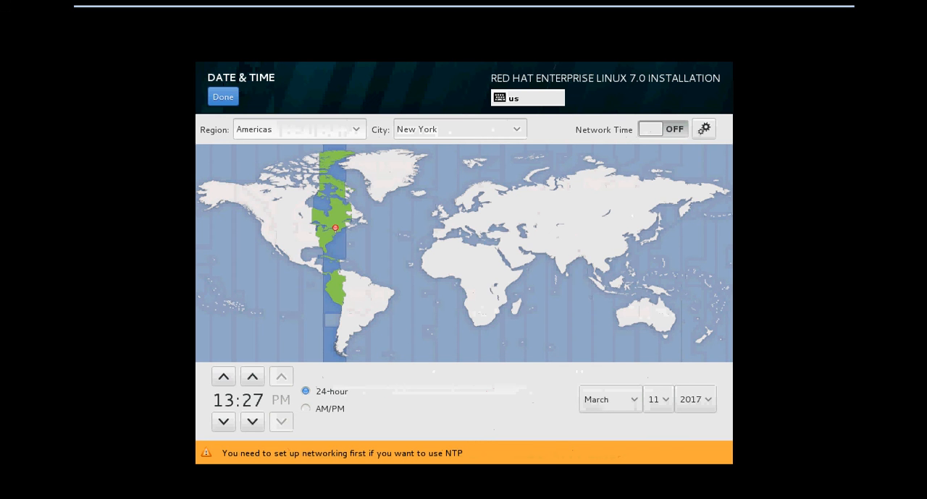
click(564, 272)
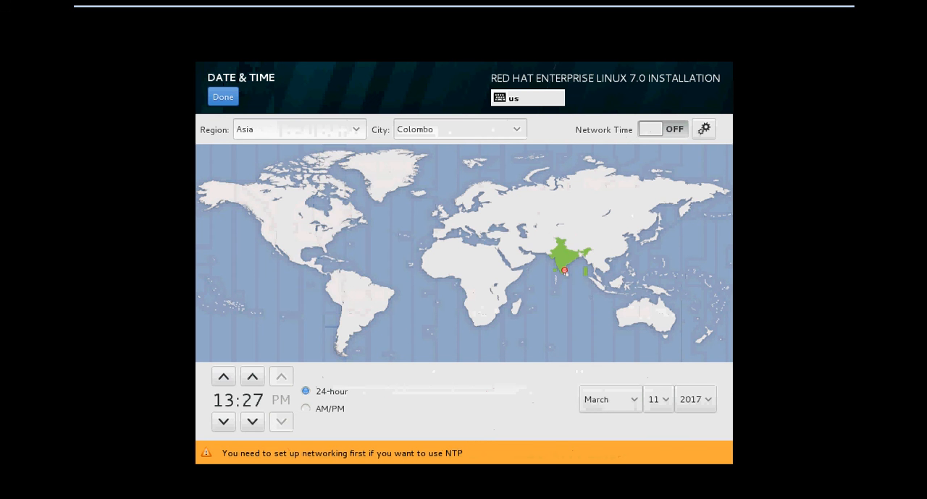
click(577, 252)
click(223, 97)
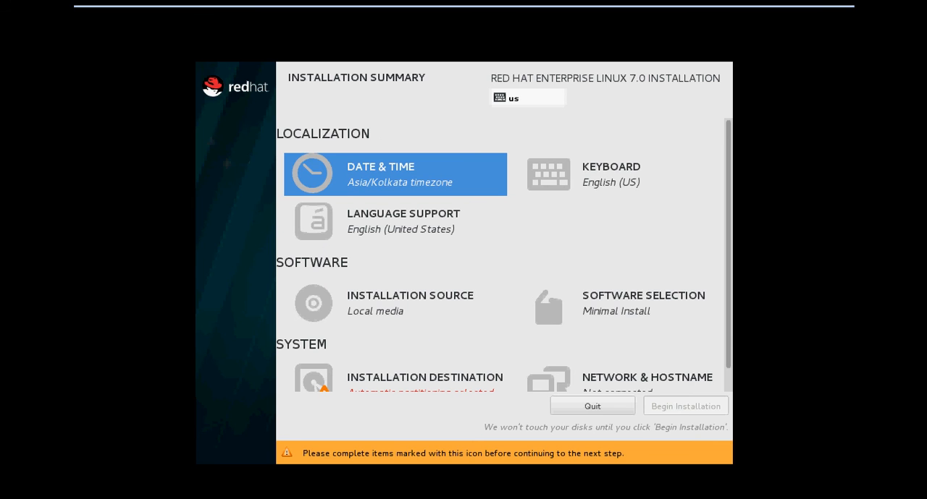
- Set the software selection's base environment to Server with GUI, without any add-ons
click(616, 310)
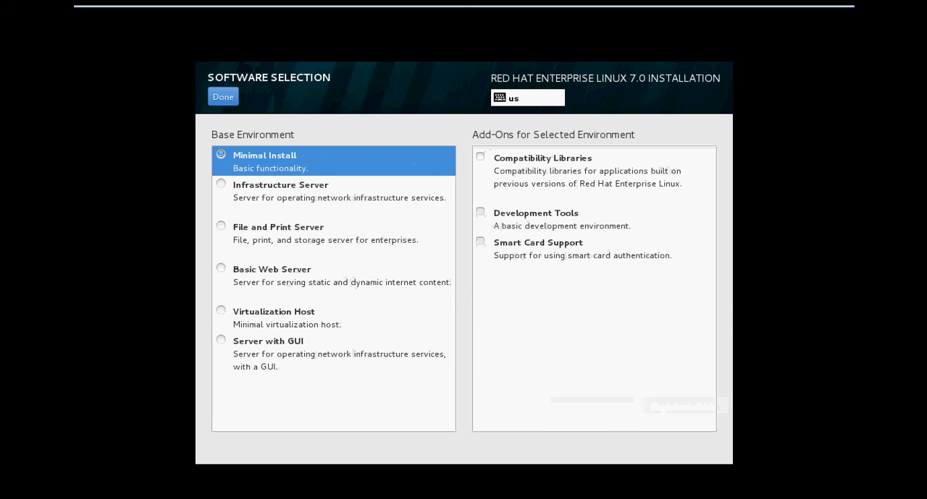
click(221, 341)
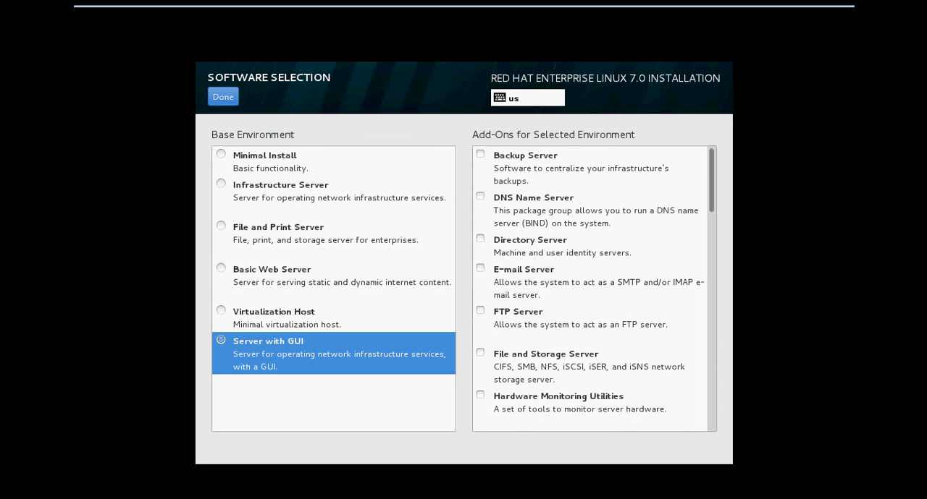
scroll(594, 290, down, 10)
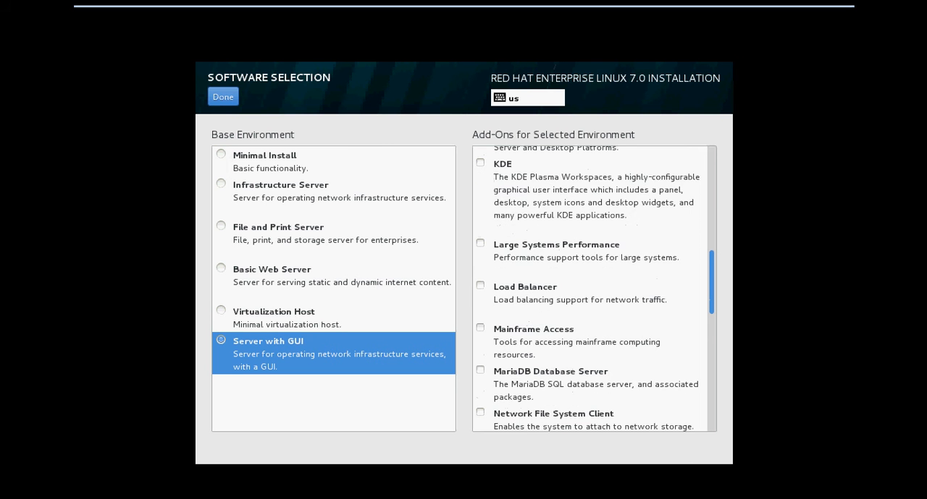
scroll(593, 290, down, 2)
scroll(594, 289, up, 8)
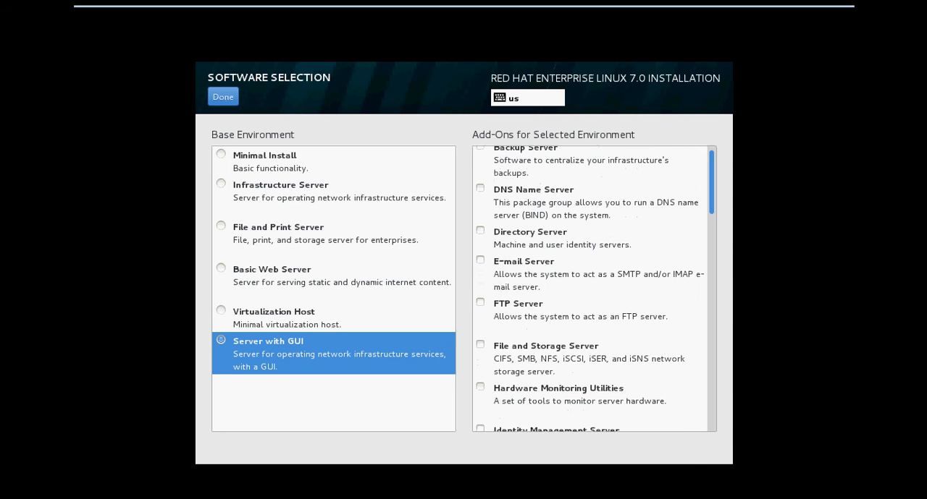
scroll(593, 290, up, 1)
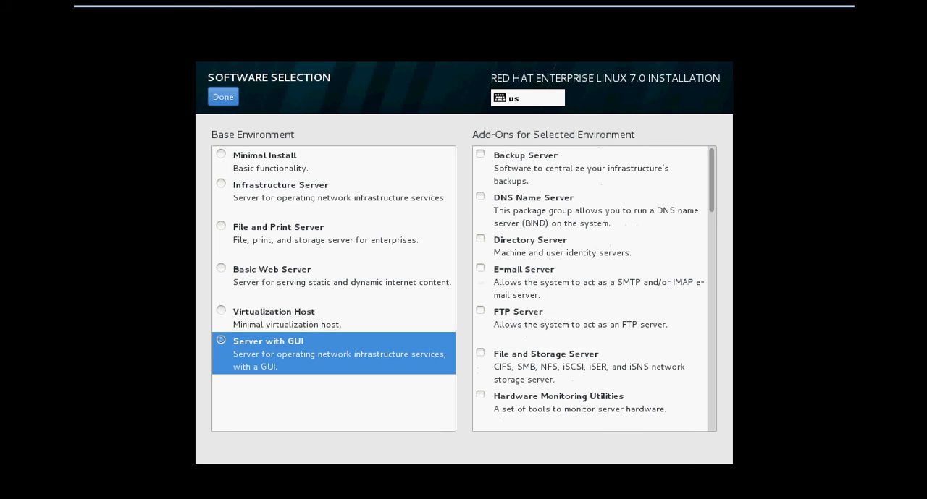
key(XF86MonBrightnessUp)
key(XF86MonBrightnessUp)
key(XF86MonBrightnessUp)
key(XF86MonBrightnessUp)
key(XF86MonBrightnessUp)
click(223, 97)
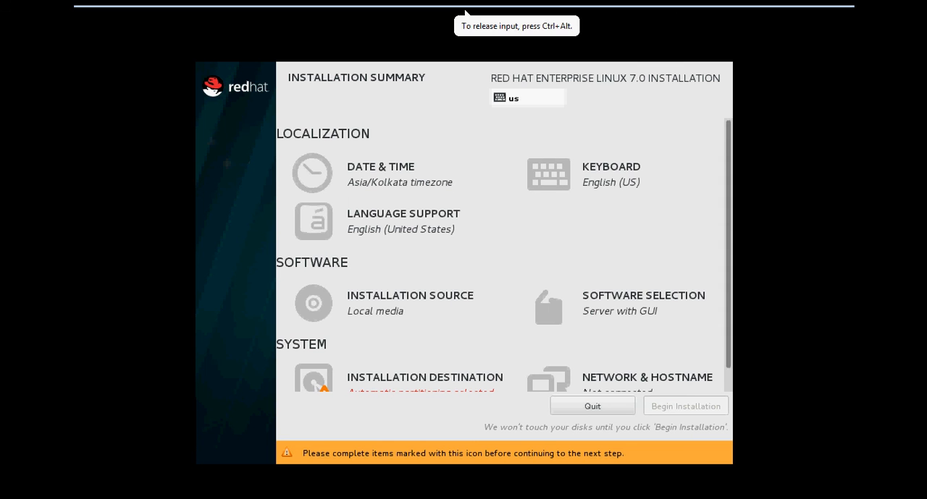
- Set the installation destination to the VMware virtual disk sda with manually configured partitioning
scroll(504, 255, down, 1)
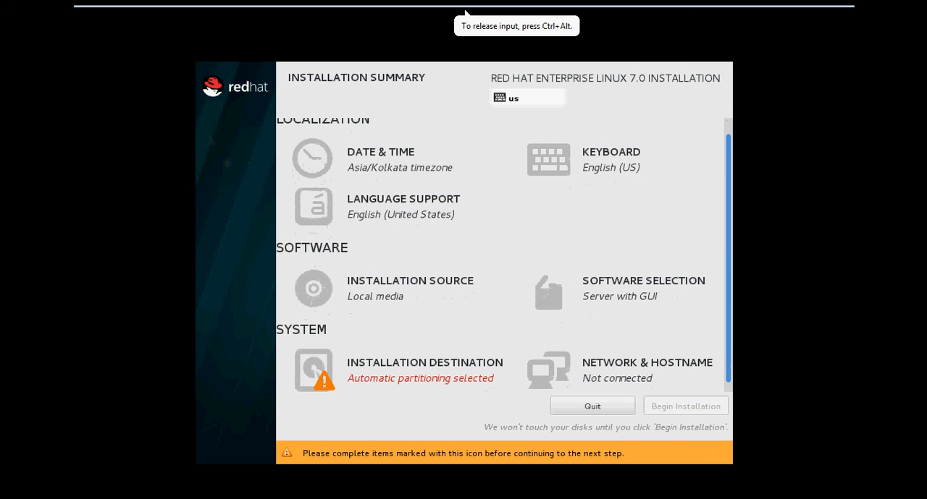
scroll(323, 377, down, 1)
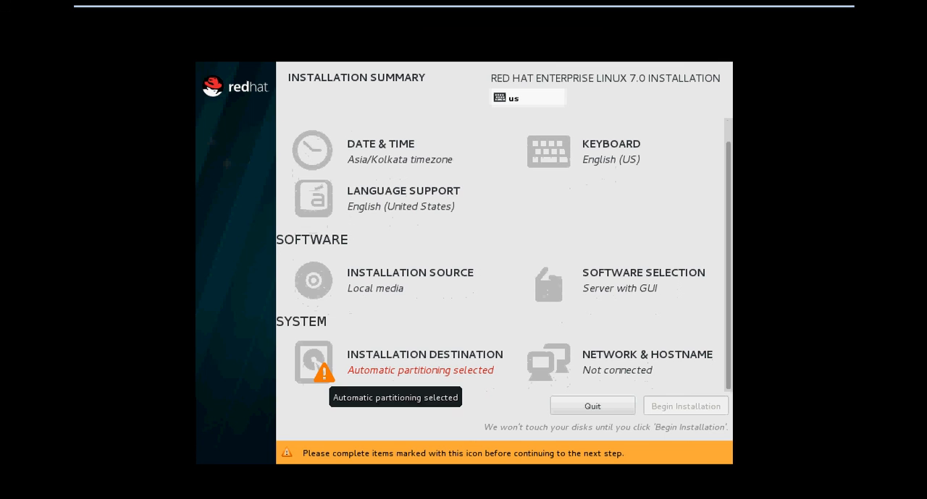
click(324, 373)
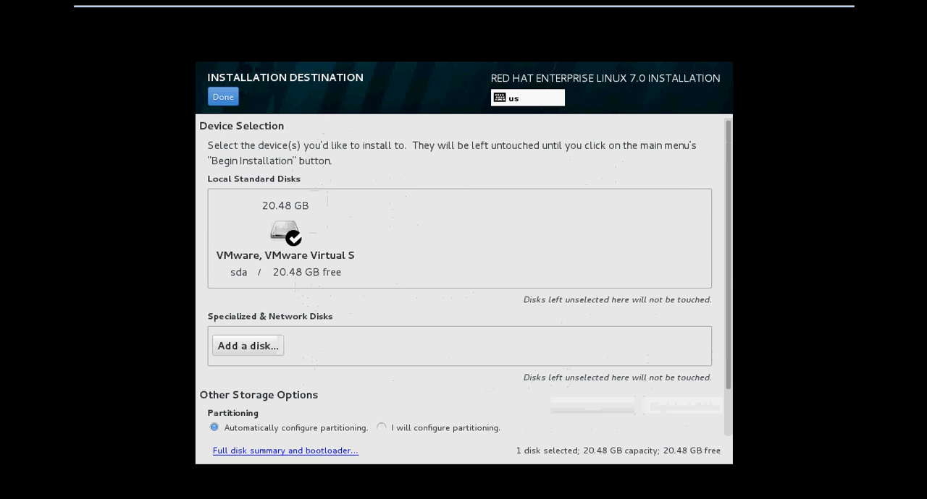
click(381, 428)
click(223, 97)
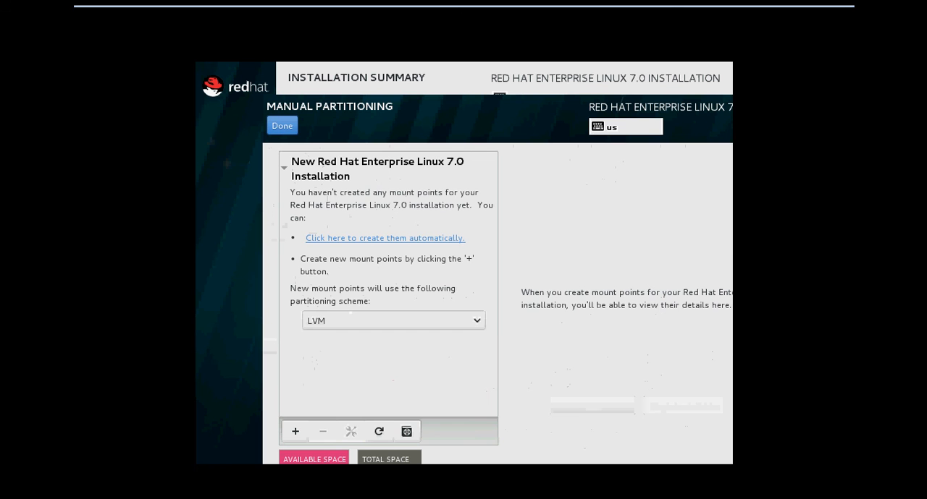
- Set the partitioning scheme for new mount points to Standard Partition
click(477, 320)
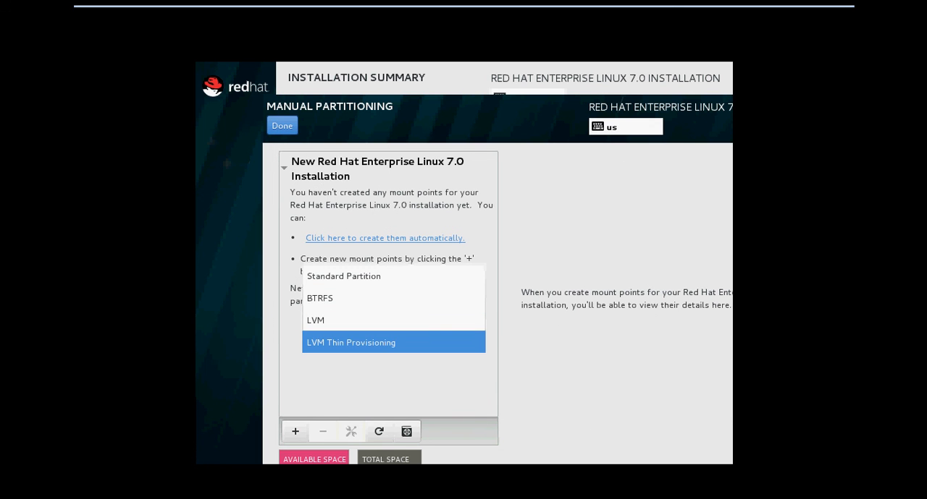
key(Return)
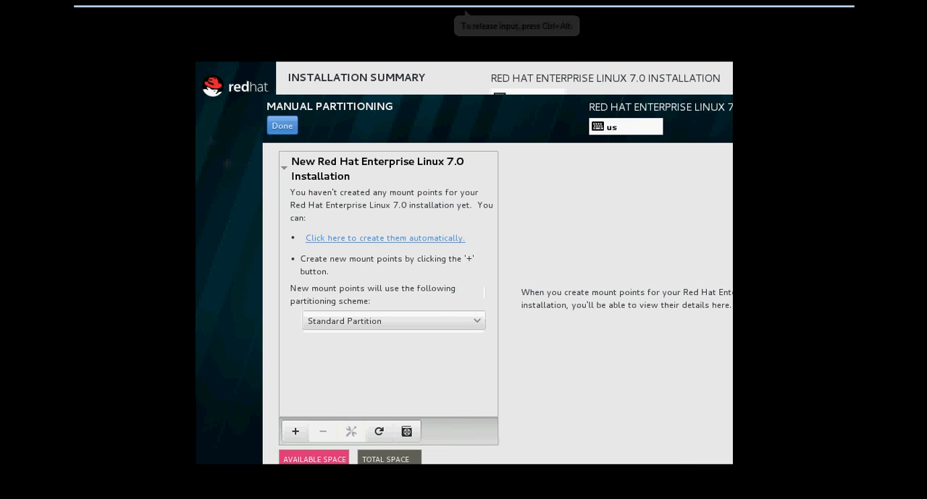
mouse_move(466, 11)
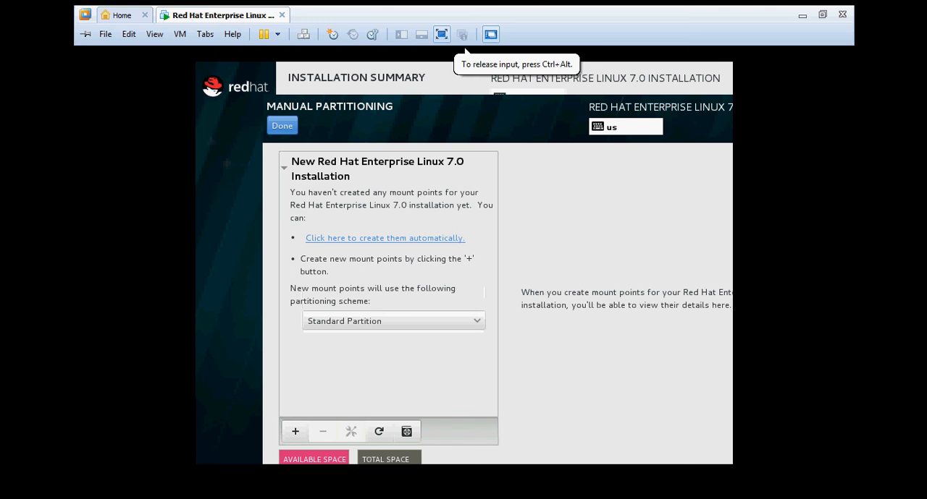
key(ctrl+alt+Return)
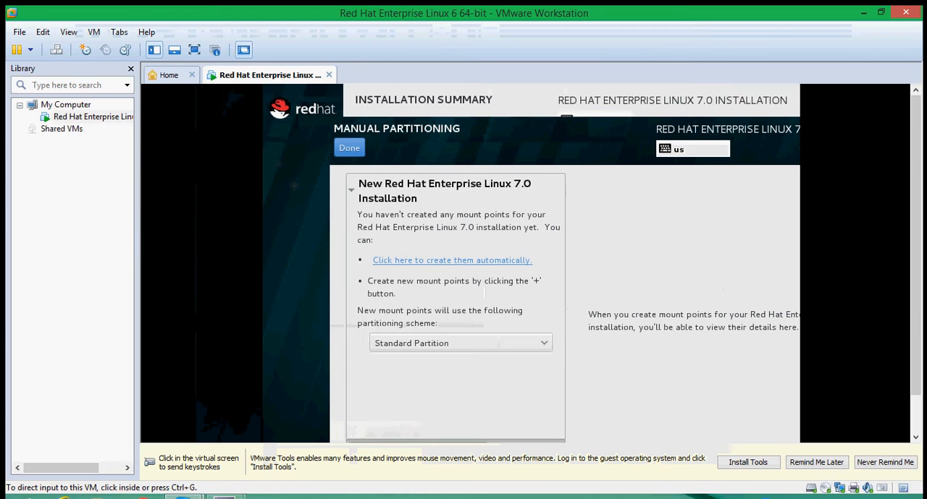
key(ctrl+alt)
click(194, 49)
click(393, 321)
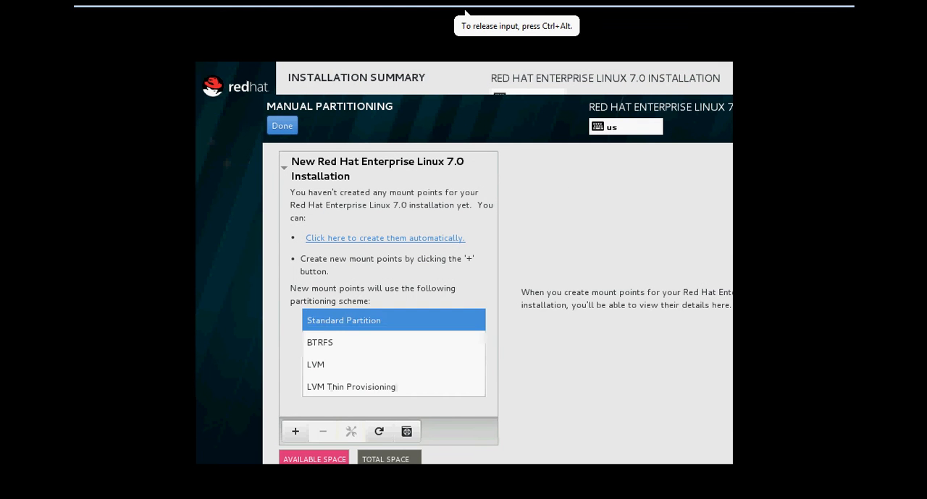
click(393, 342)
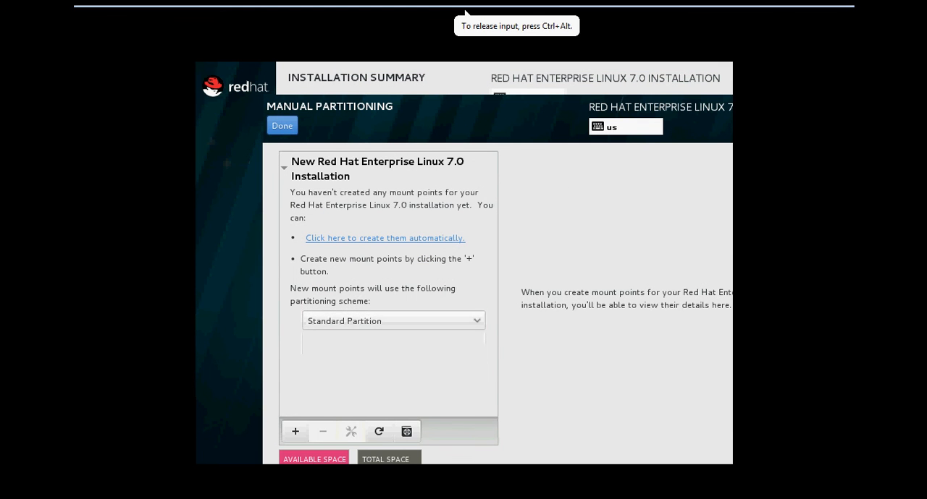
click(296, 431)
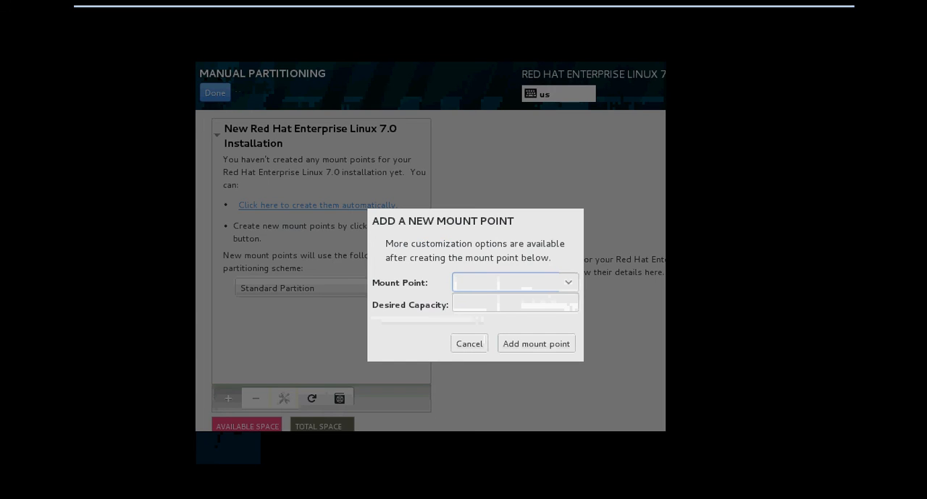
click(469, 344)
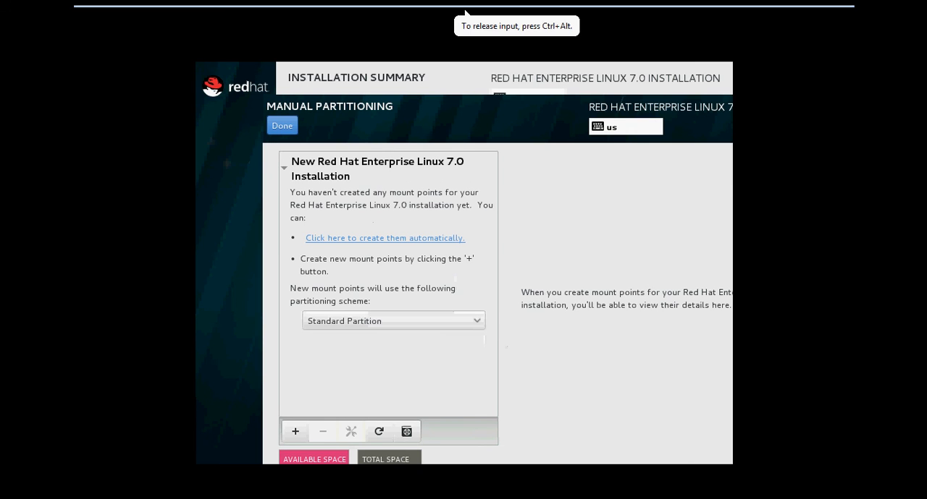
click(378, 431)
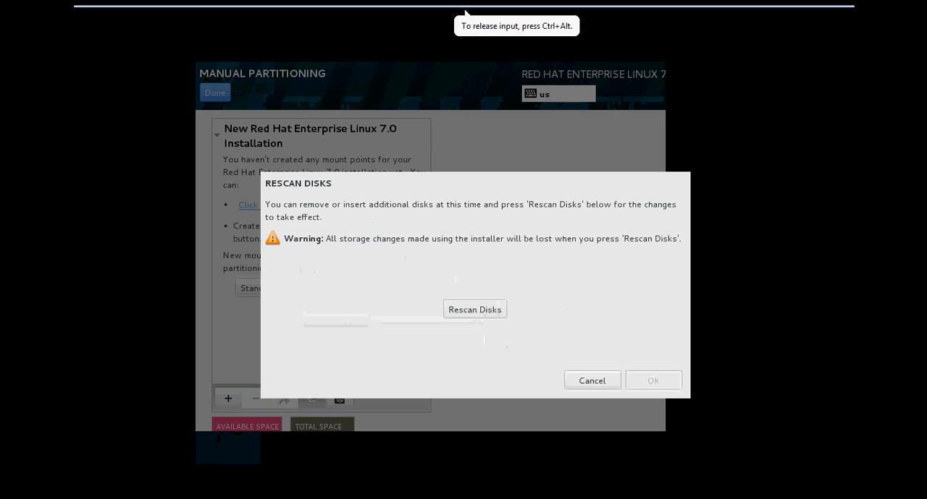
click(593, 380)
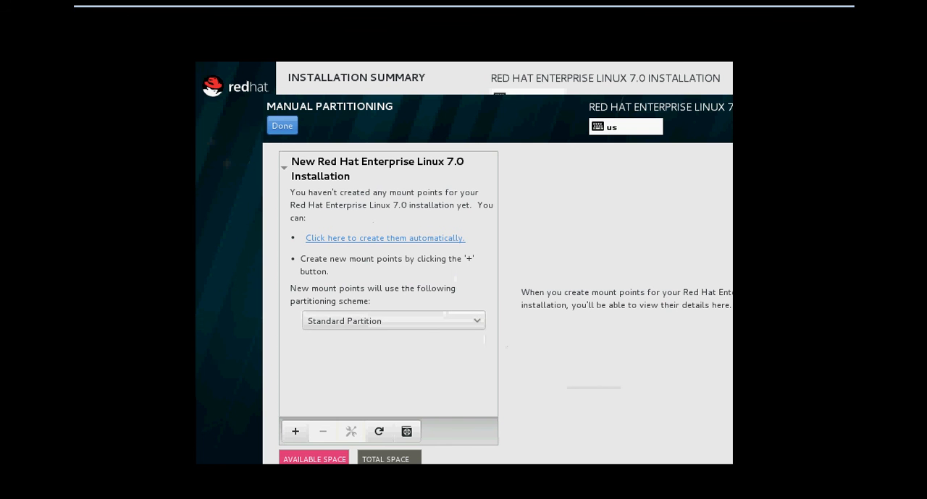
- Create the mount points automatically, review the / and swap partitions, and accept the summary of partitioning changes
click(386, 238)
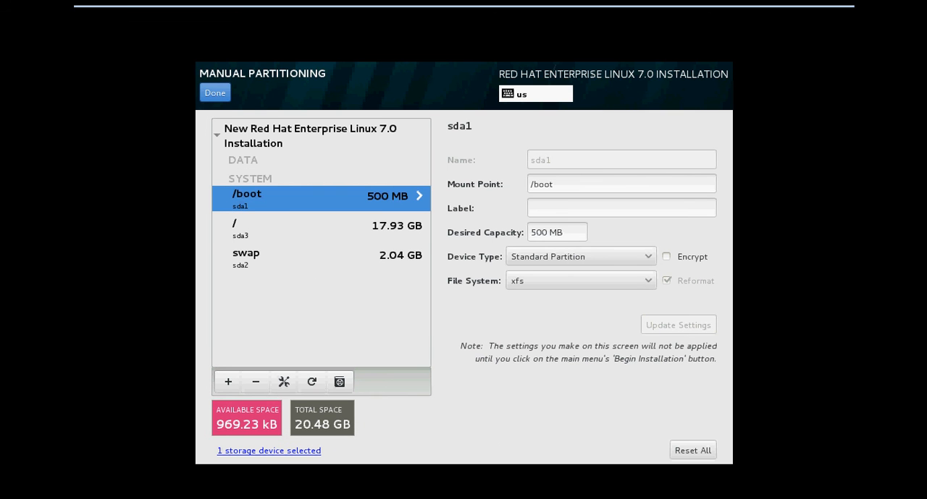
click(321, 228)
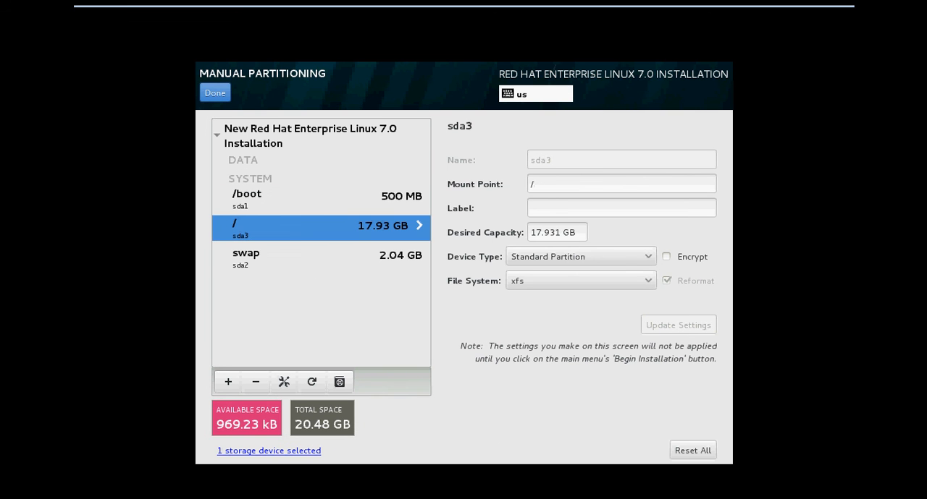
click(320, 258)
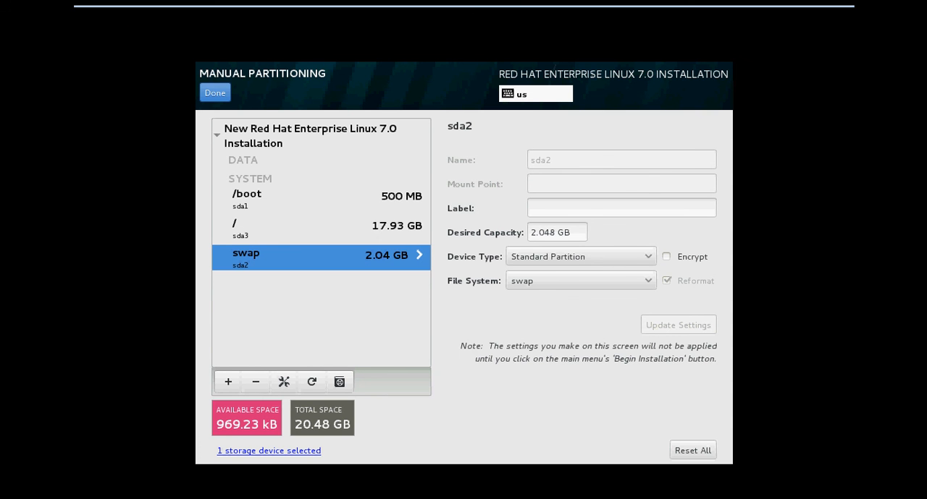
click(215, 92)
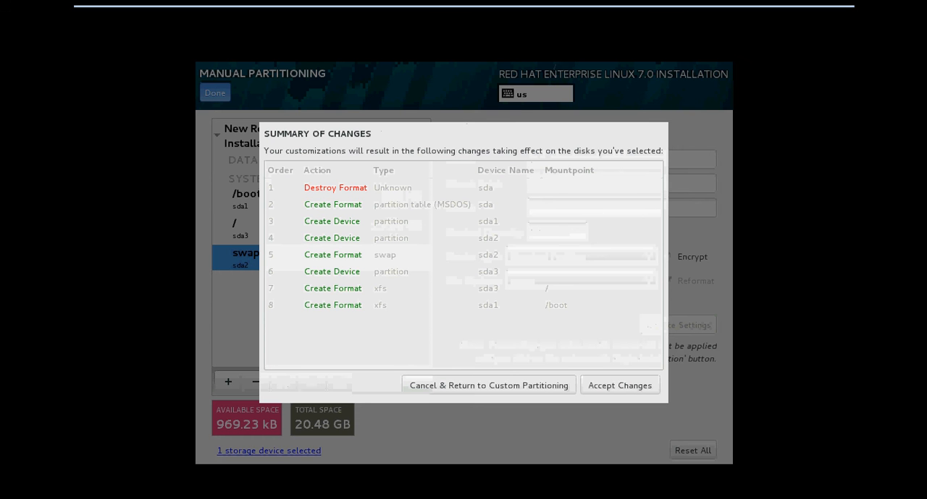
click(619, 385)
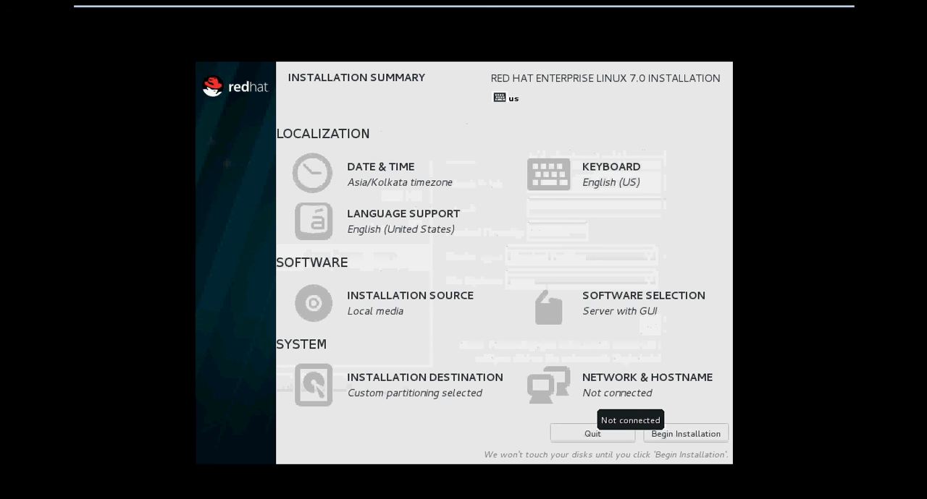
- Turn on the Ethernet (eno16777736) connection, set the hostname to test, and save the network settings
click(620, 388)
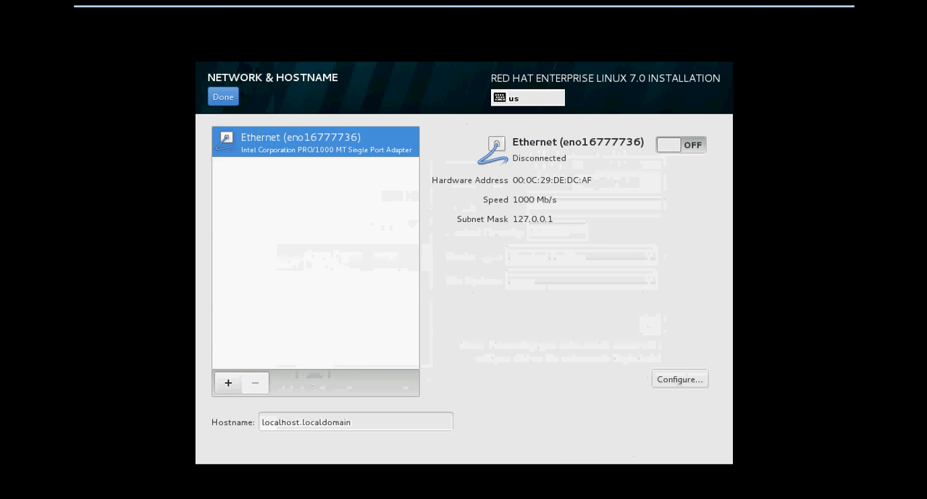
click(681, 145)
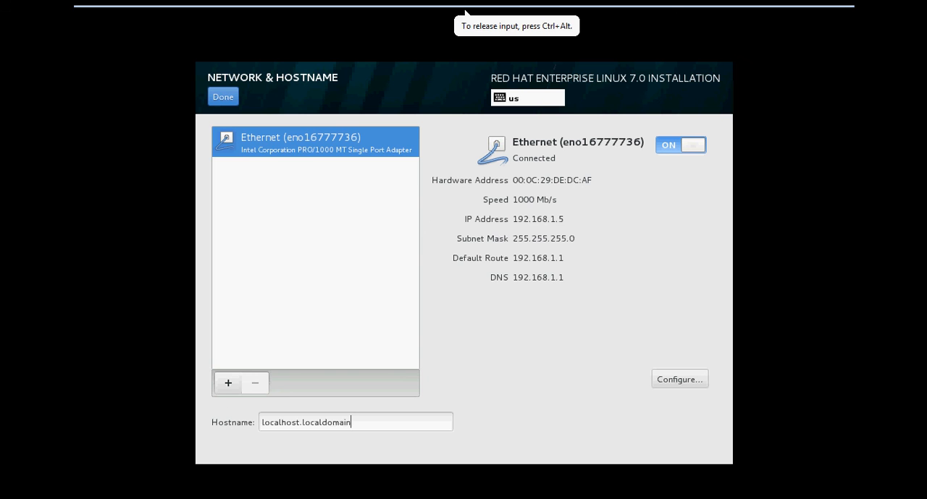
drag(352, 422, 261, 423)
text(test)
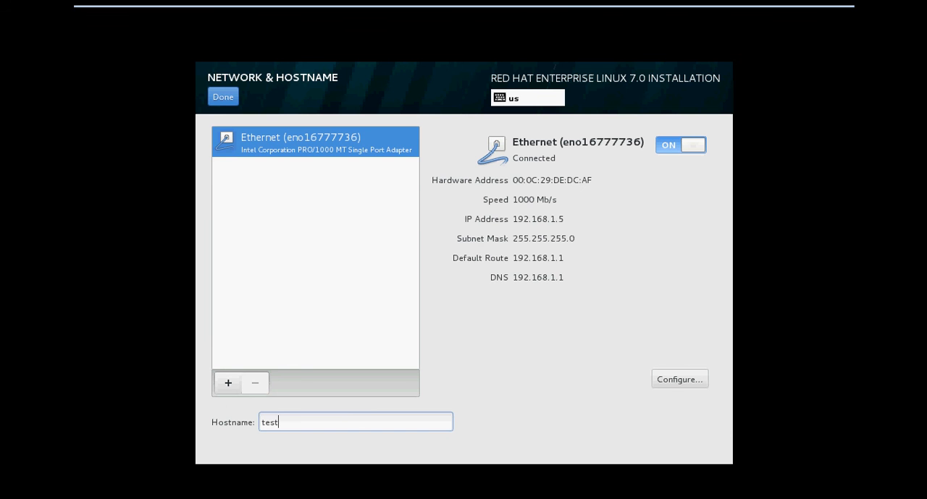
click(223, 96)
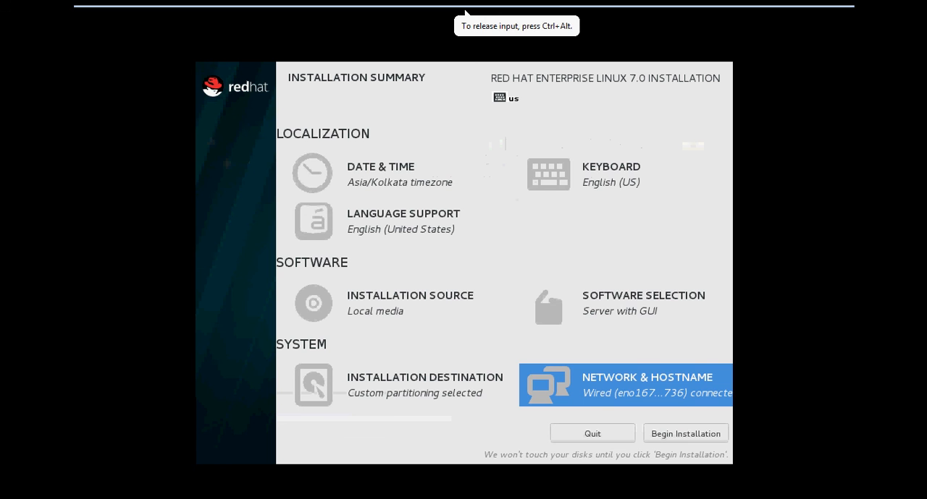
- Begin the installation, then enter and confirm the root password, accepting it despite its weakness
click(685, 433)
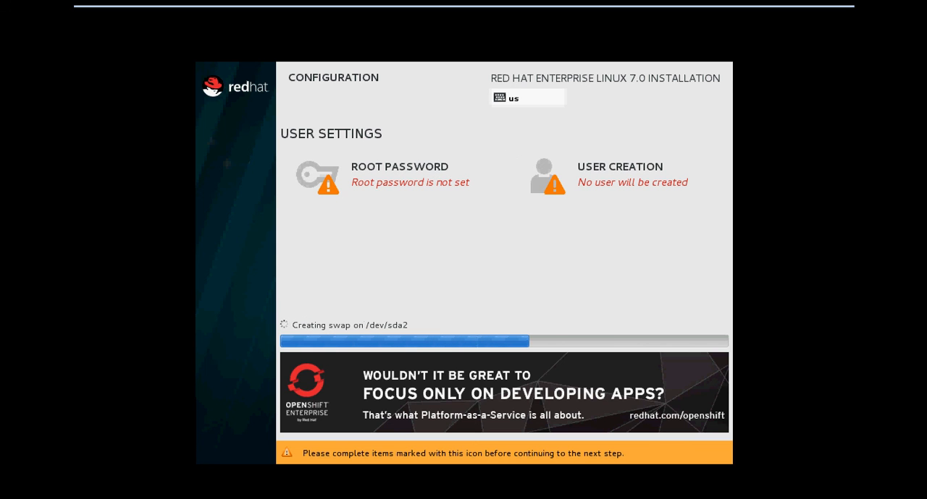
click(398, 176)
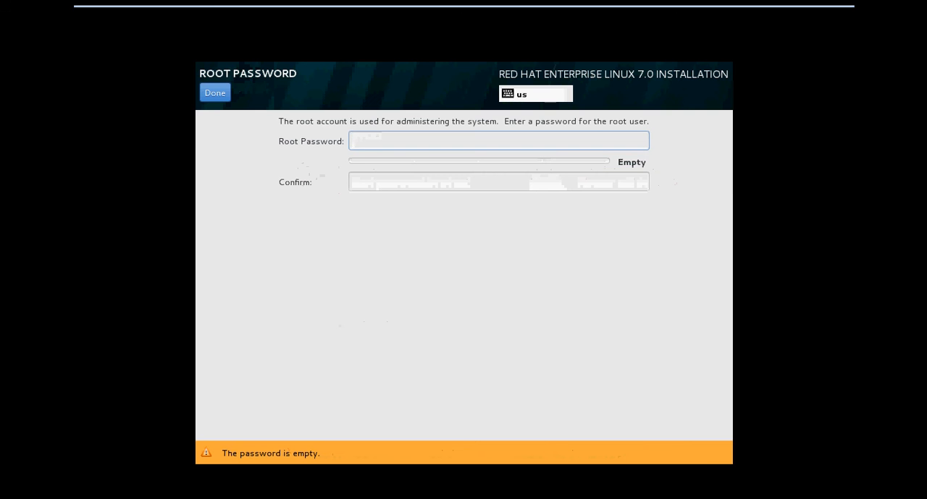
text(•••••)
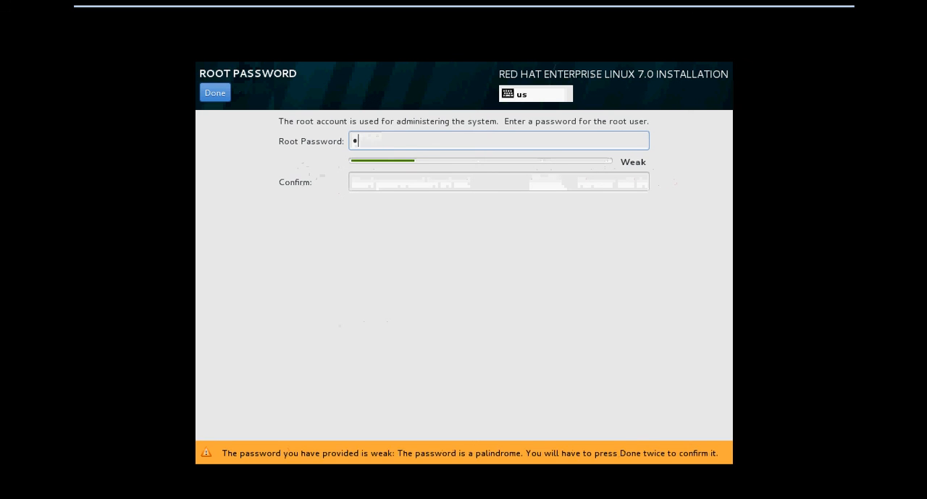
text(••••)
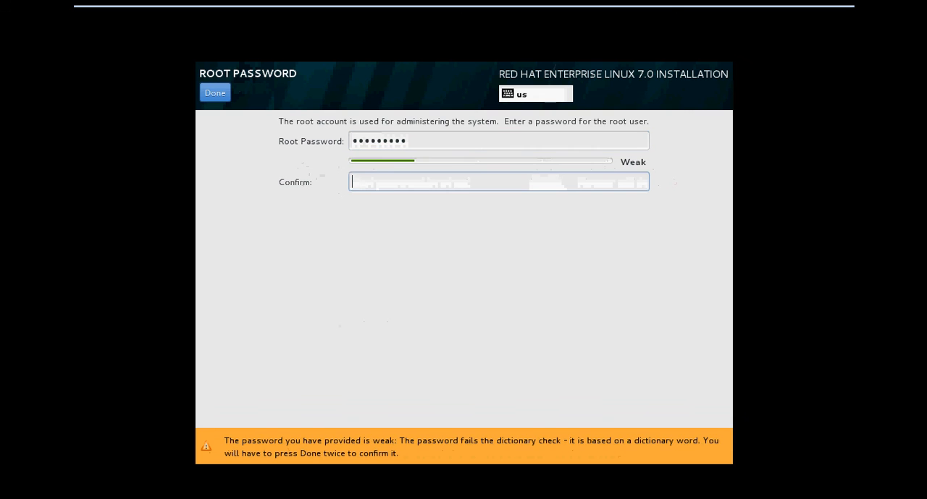
text(•••••••)
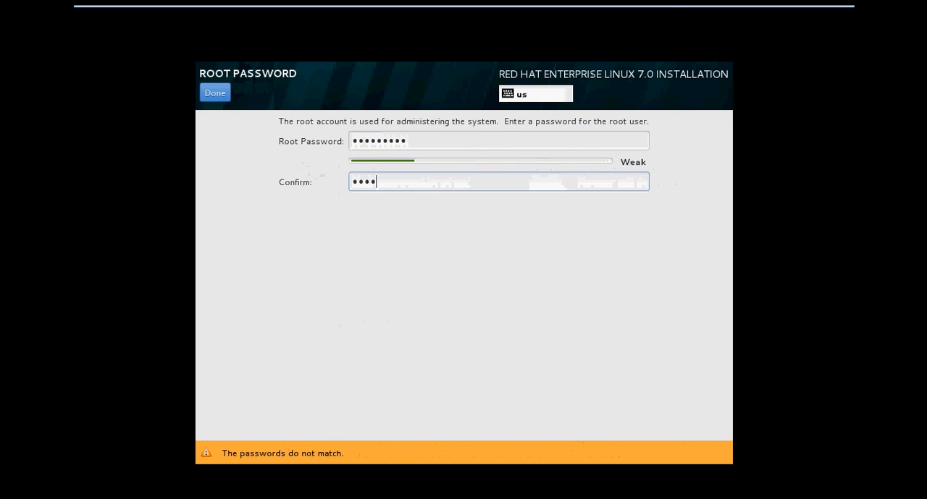
text(••)
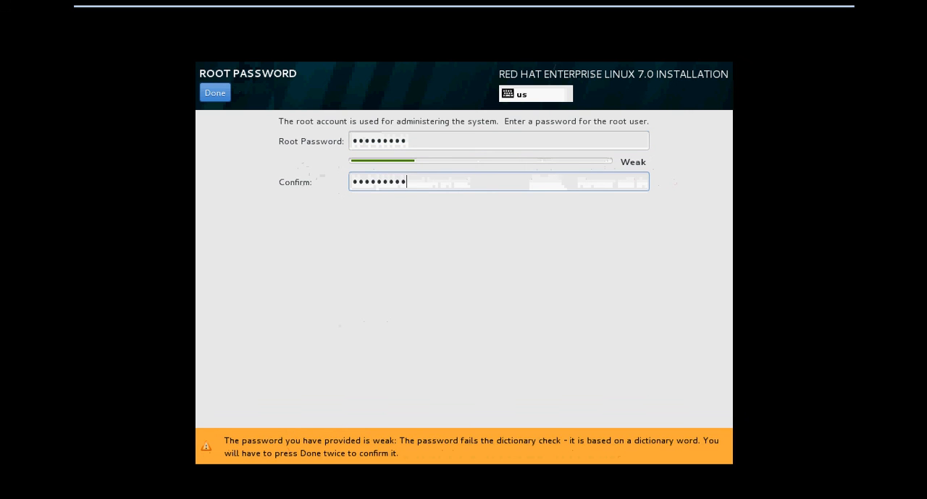
key(Return)
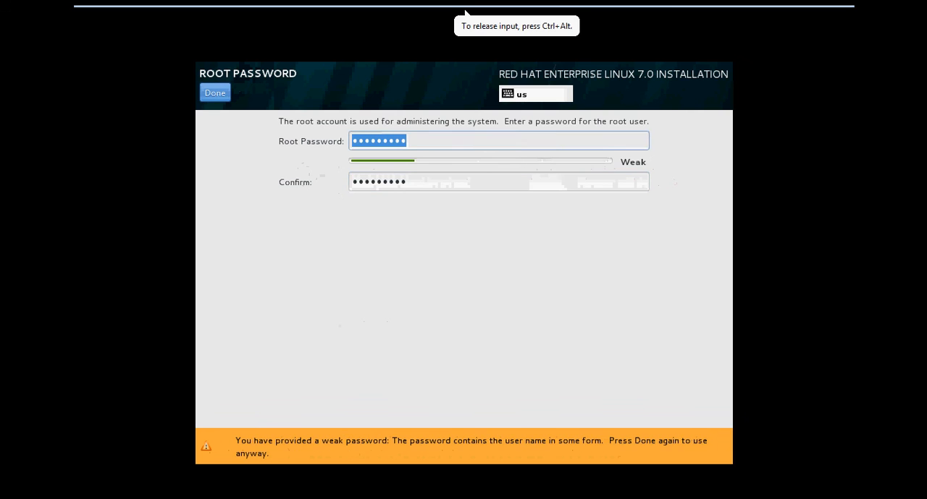
click(215, 93)
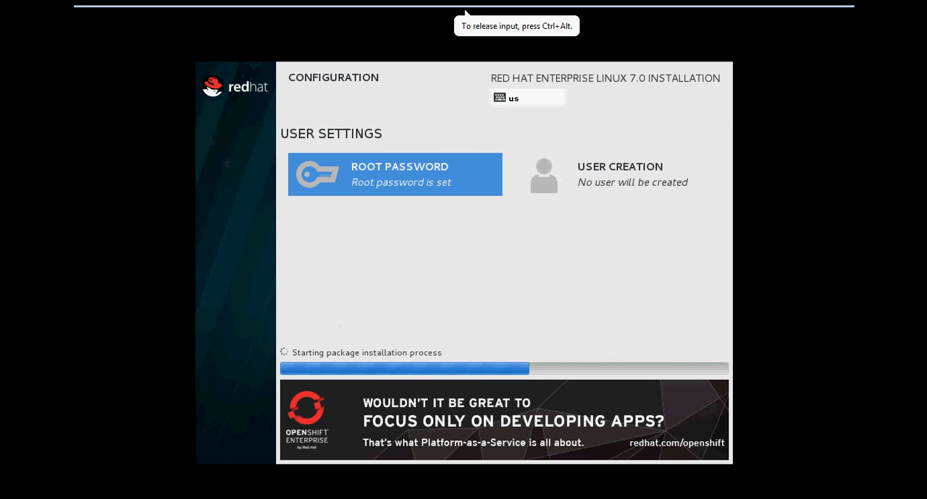
- Create a user account by entering the user's full name and replacing the suggested username with a custom one
click(622, 173)
text(fai)
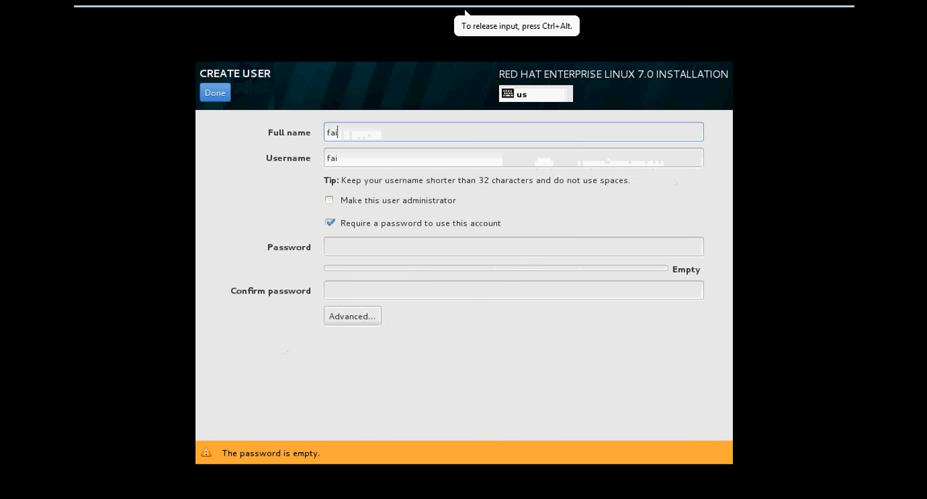
text(zaan merc)
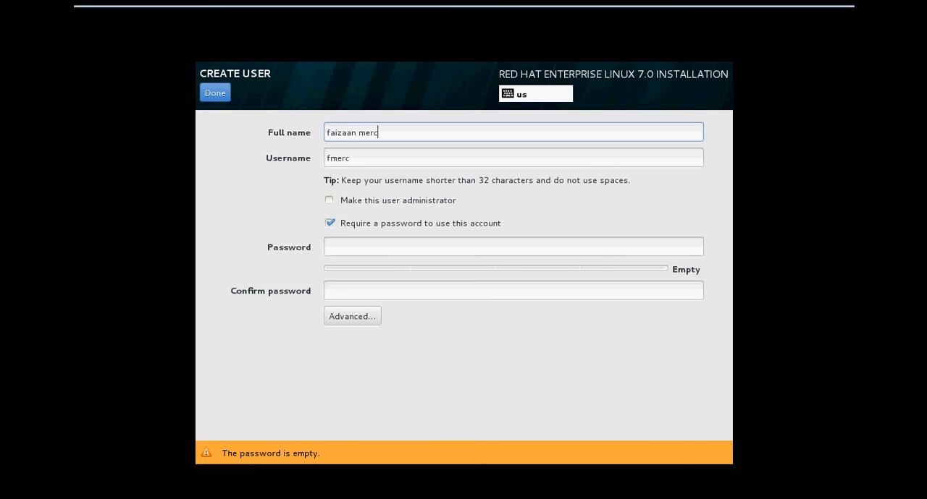
text(hant)
key(Tab)
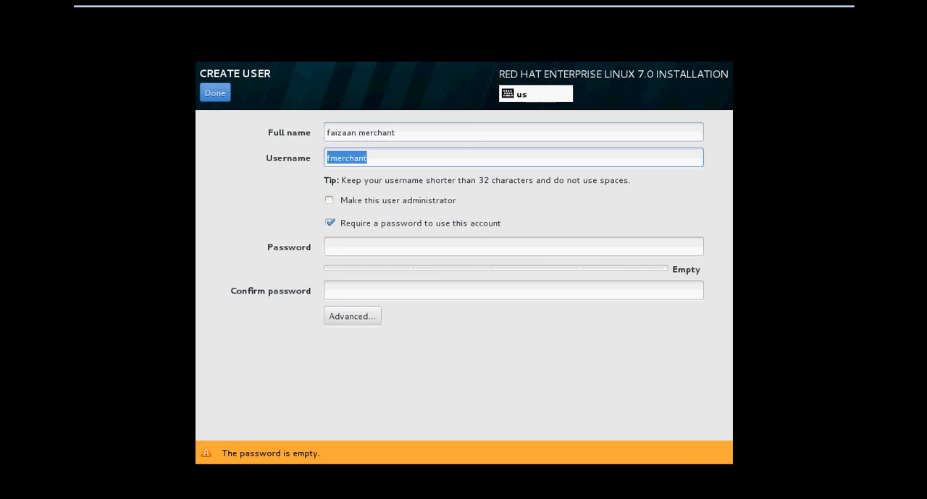
text(faizaan)
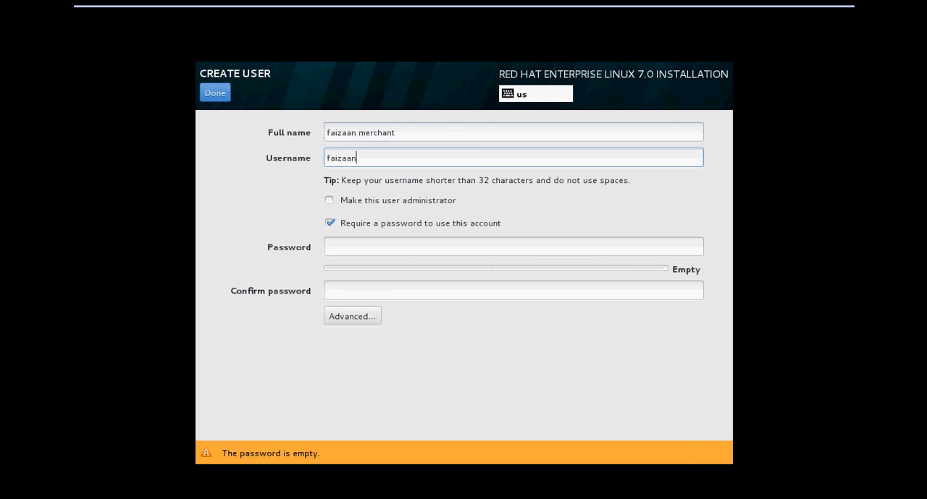
text(m)
key(Tab)
key(Tab)
key(Tab)
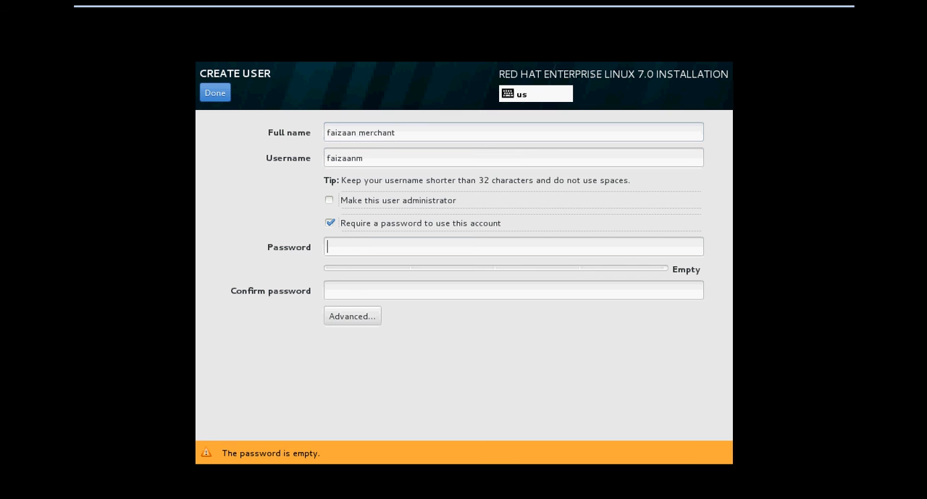
- Enter and confirm the password for the new user account
text(••••••)
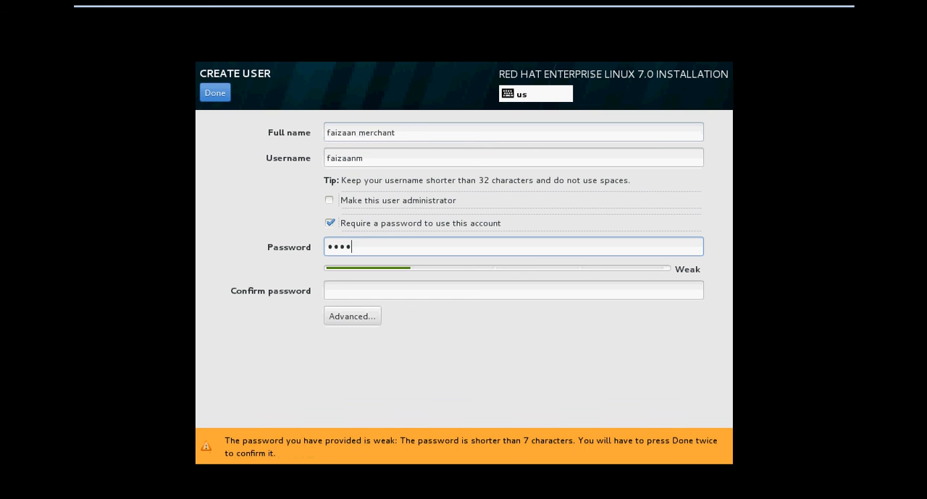
text(•••)
key(Tab)
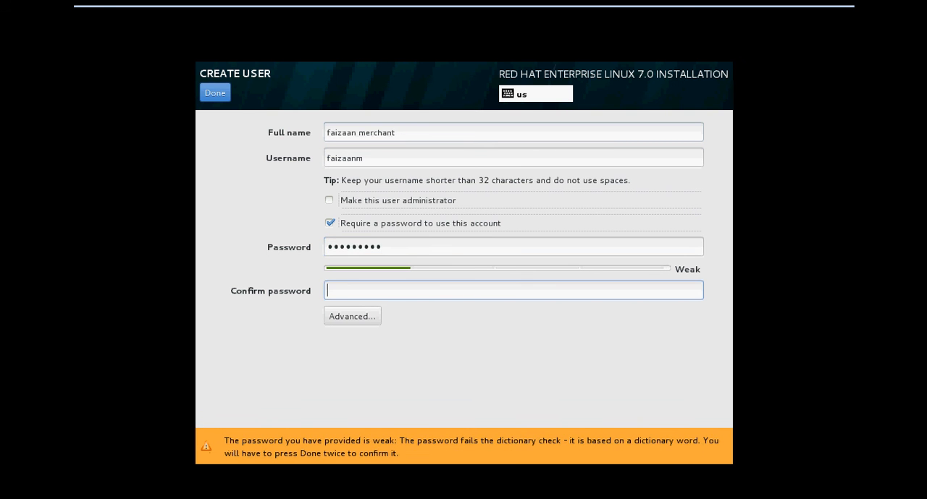
text(•••••••••)
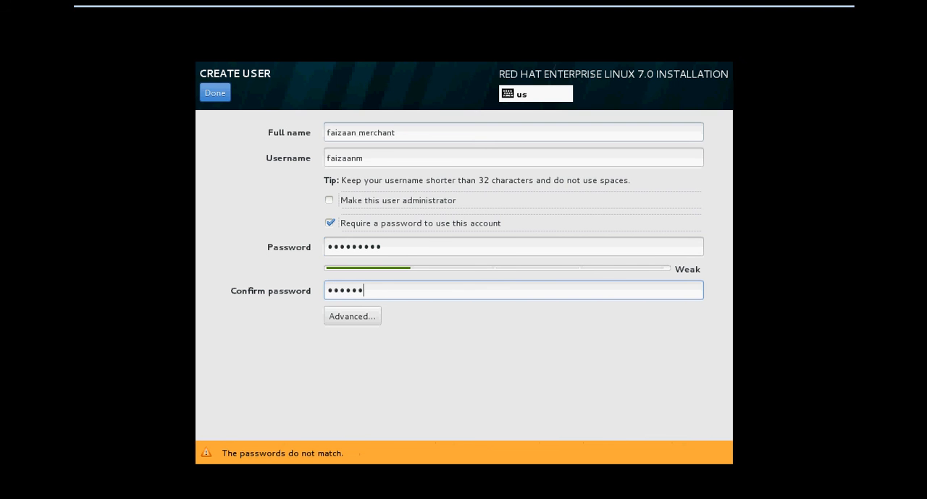
- Remove the final letter m from the username and save the new user account, accepting the weak password
key(shift+Tab)
key(shift+Tab)
key(shift+Tab)
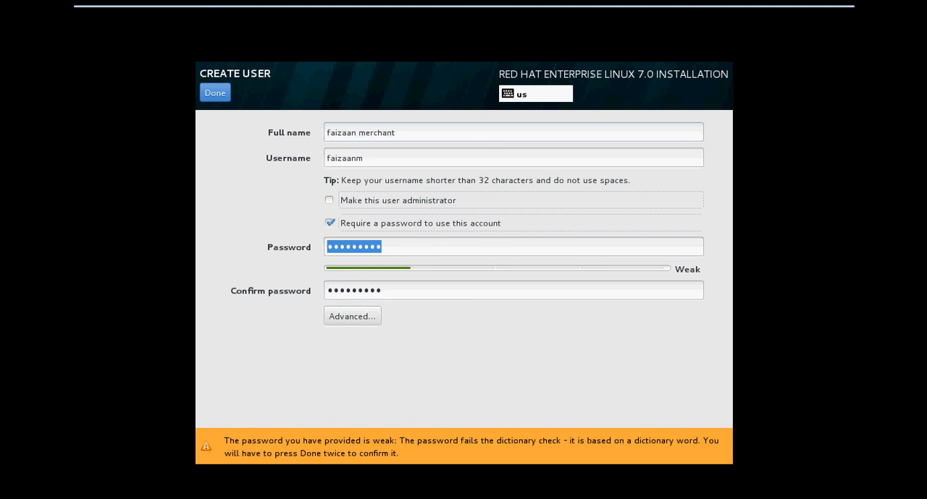
key(shift+Tab)
key(End)
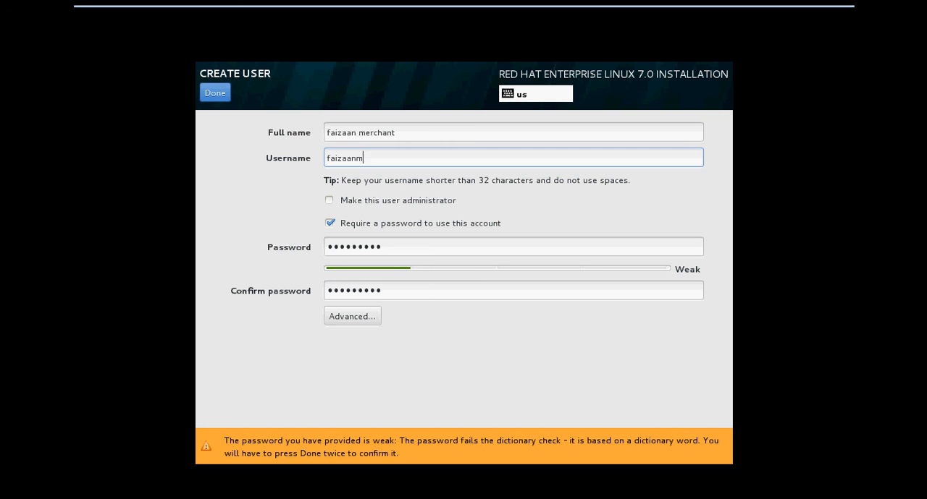
key(BackSpace)
key(Return)
key(Return)
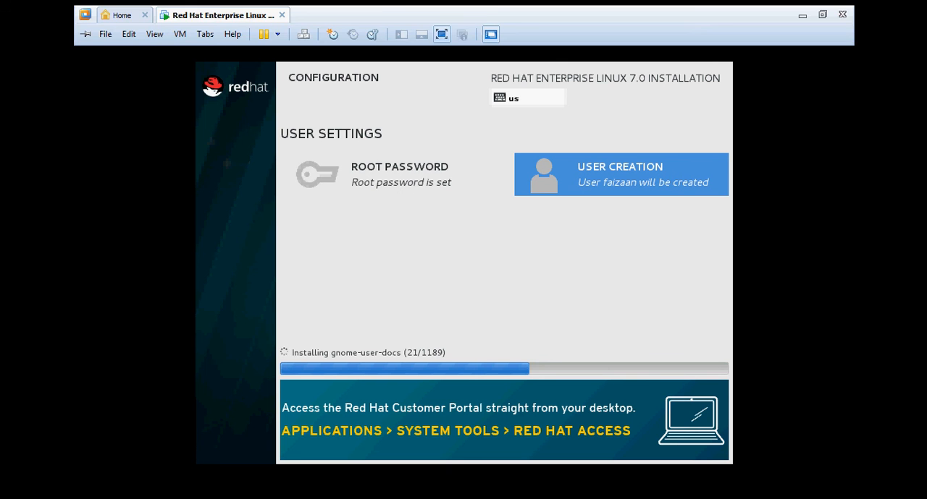
key(ctrl+alt+Return)
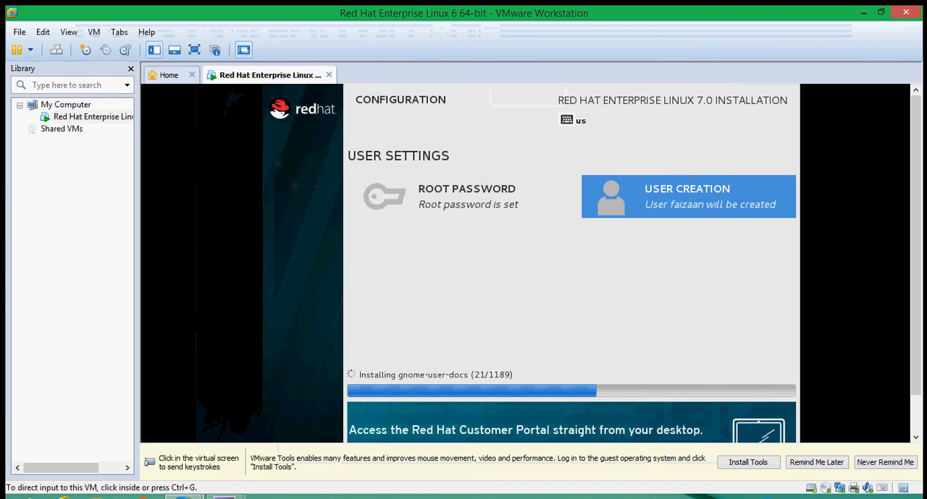
mouse_move(224, 497)
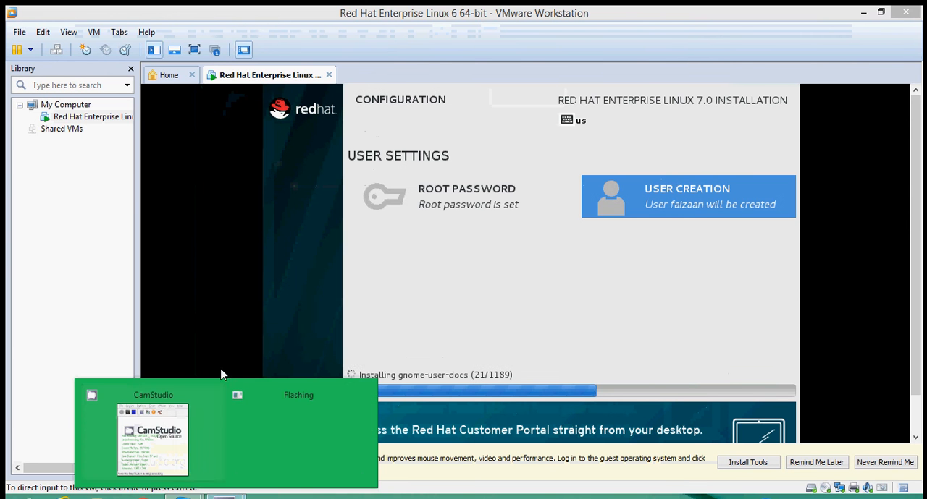
click(161, 416)
click(173, 183)
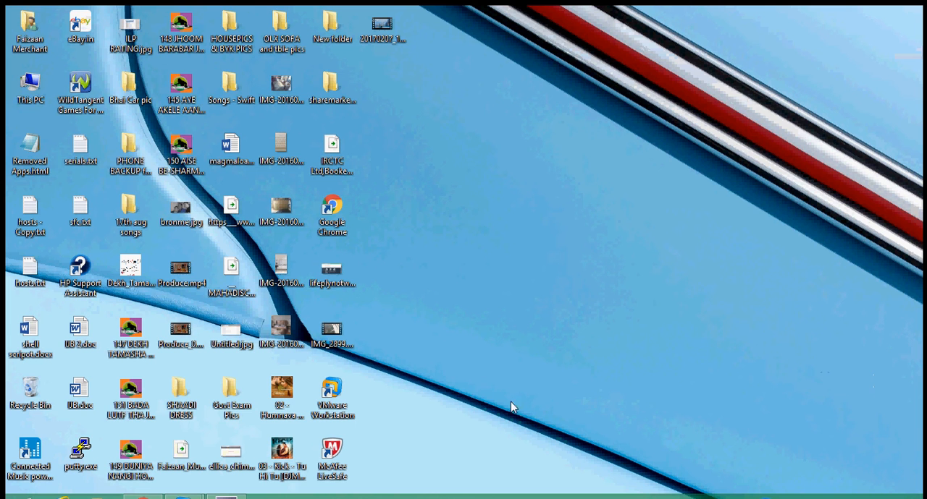
- Switch back to the Red Hat Enterprise Linux virtual machine in VMware Workstation and display it in full screen
mouse_move(183, 496)
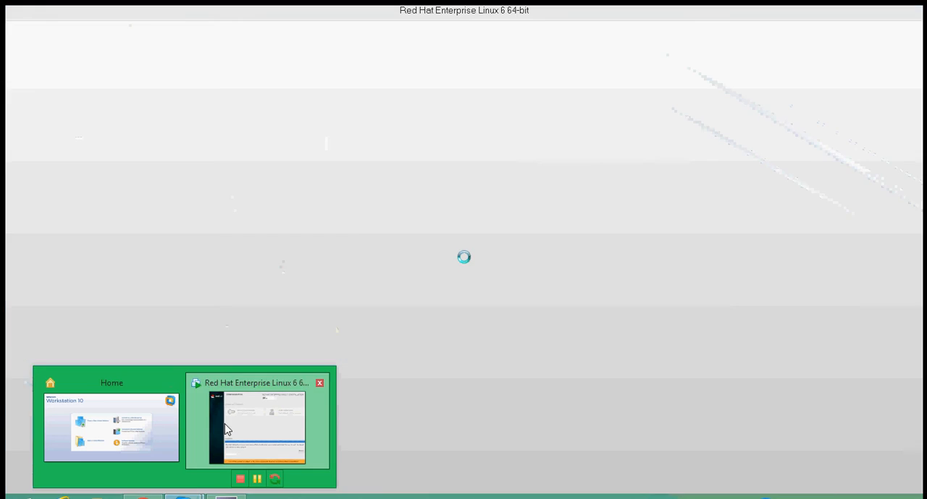
click(225, 429)
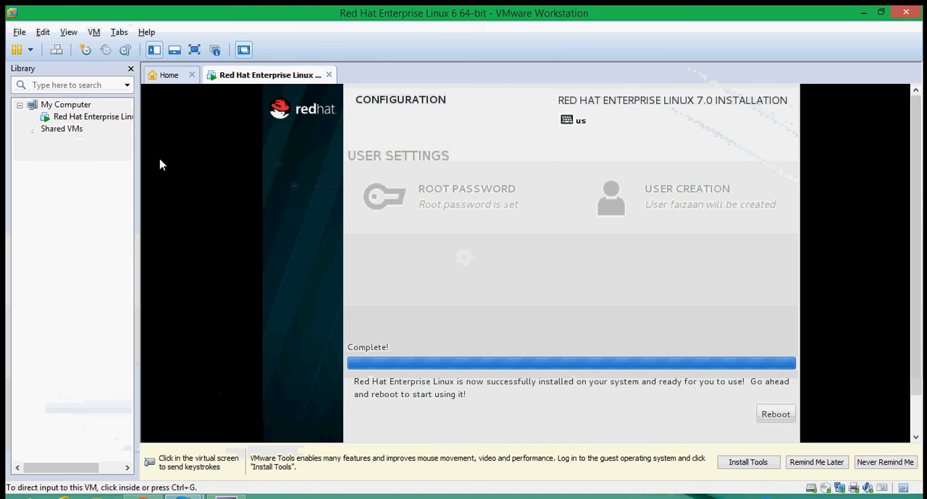
click(194, 49)
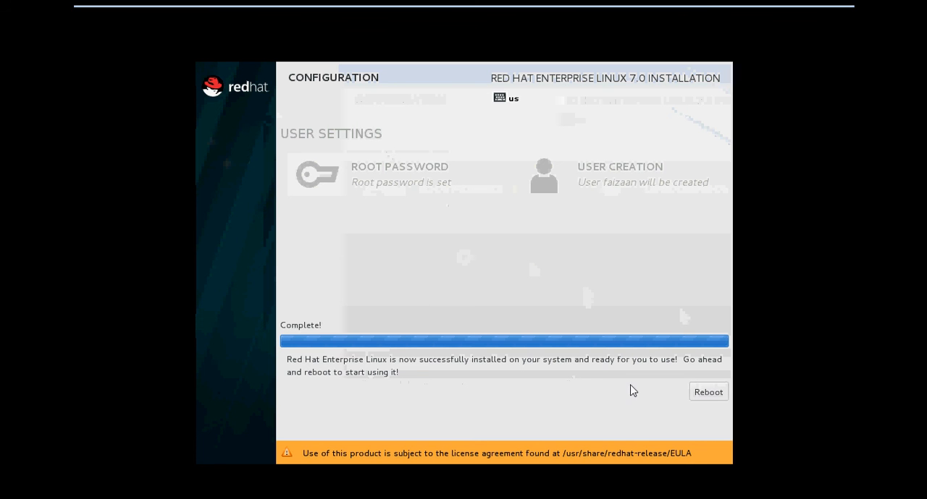
- Reboot the installed system and boot the Red Hat Enterprise Linux Server entry with Linux 3.10.0-123.el7.x86_64
click(704, 395)
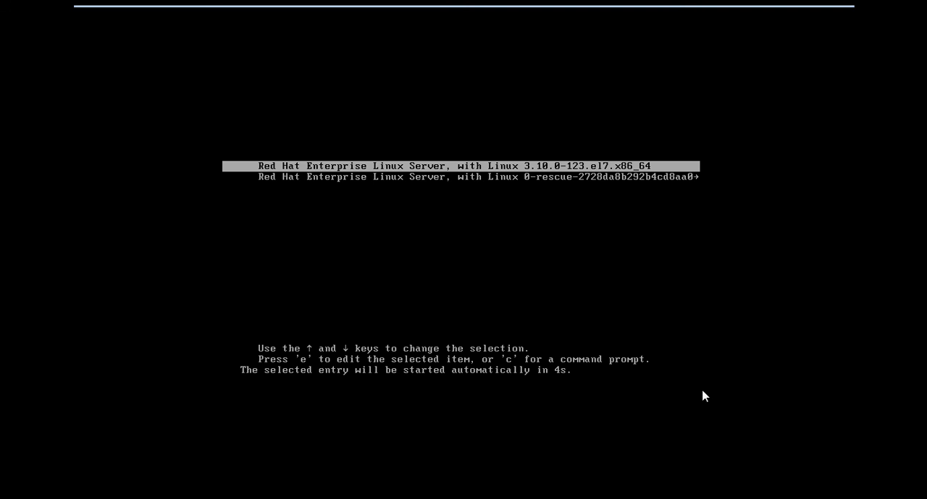
key(Return)
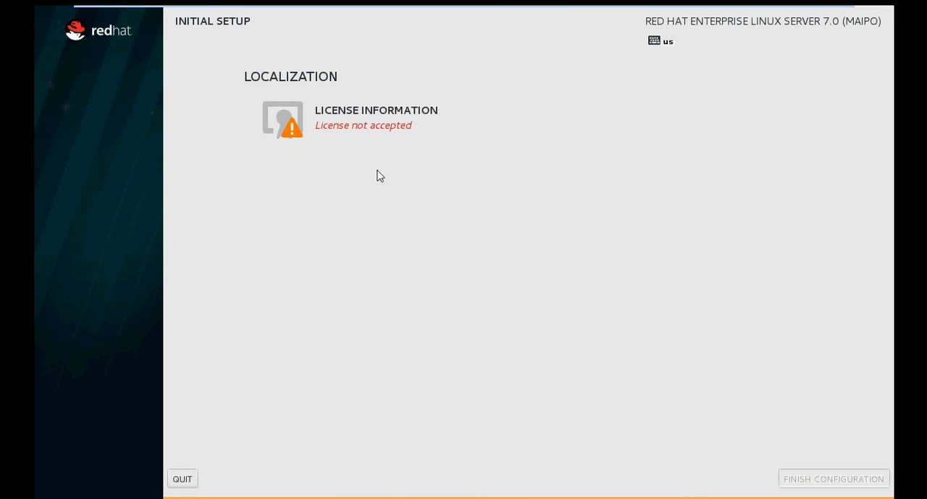
- Accept the license agreement in the initial setup and finish the configuration
click(345, 125)
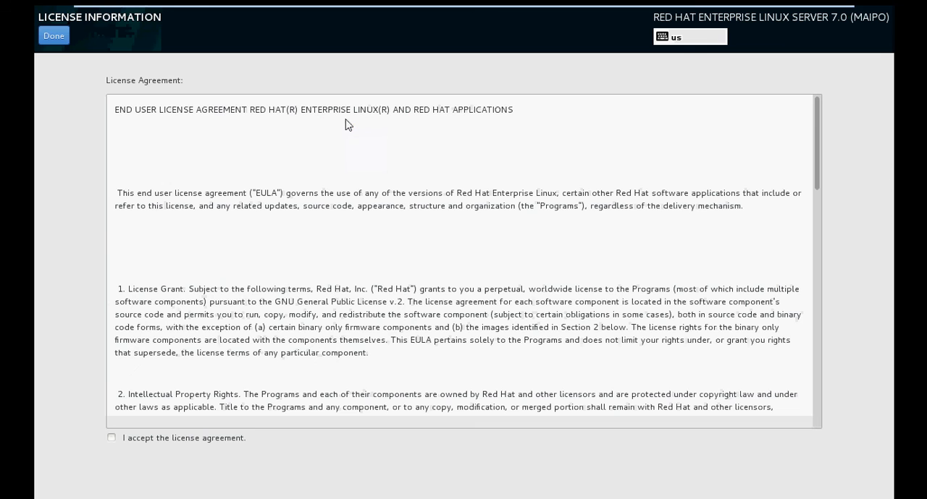
click(112, 439)
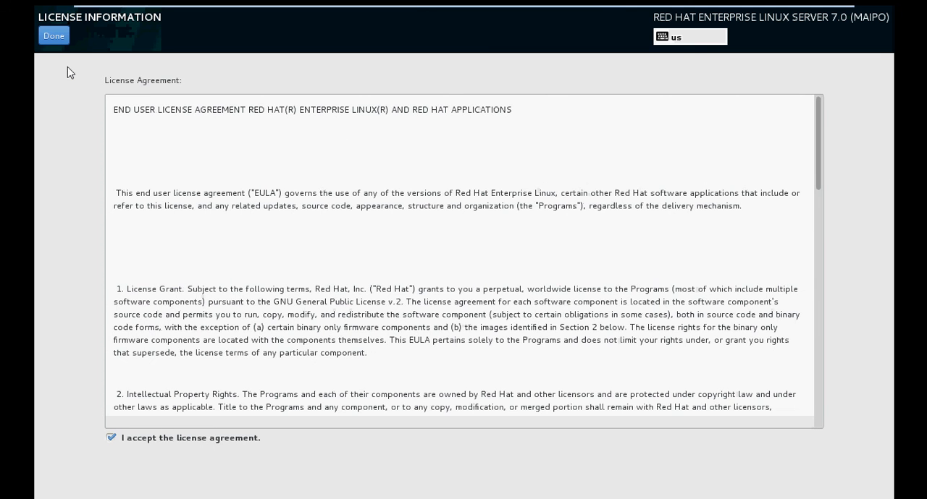
click(54, 37)
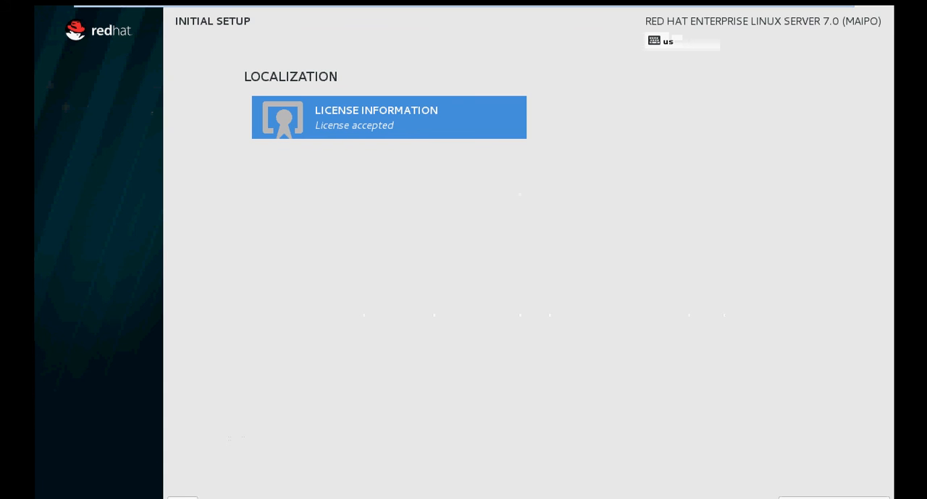
click(833, 498)
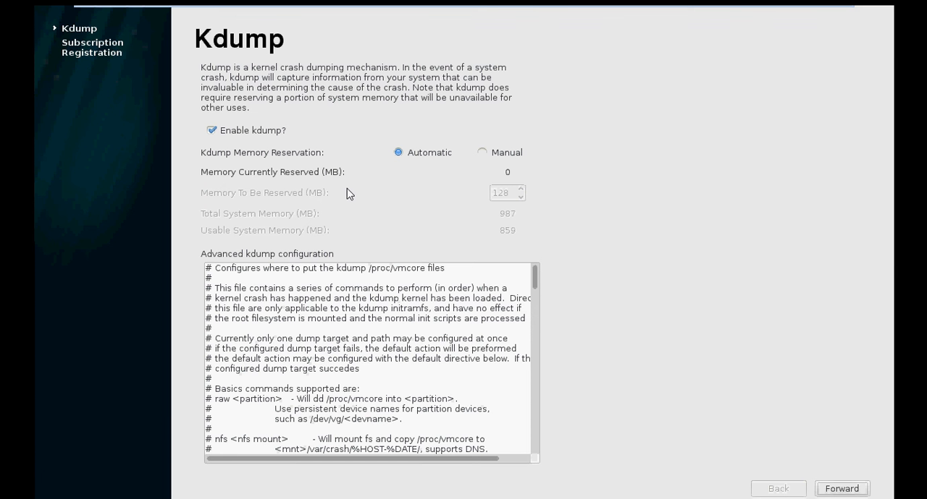
- Disable kdump and agree to reboot the system once the first-boot setup is complete
click(215, 133)
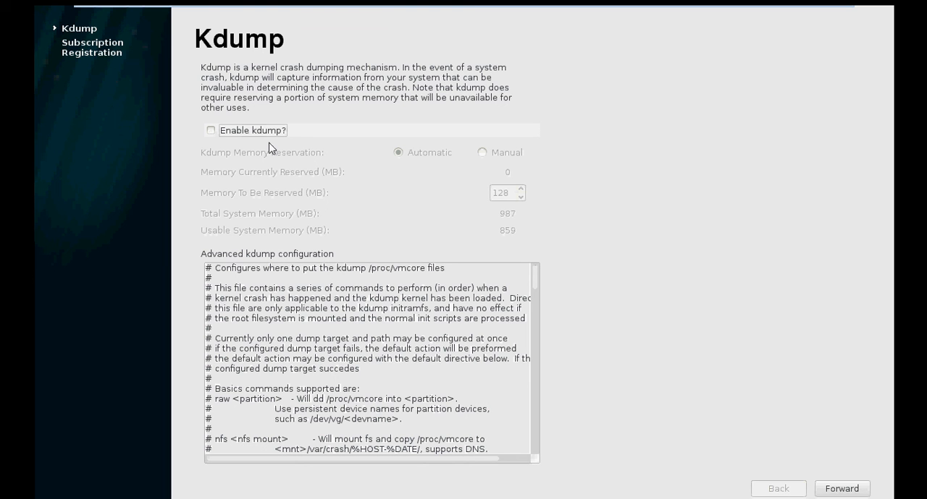
click(838, 491)
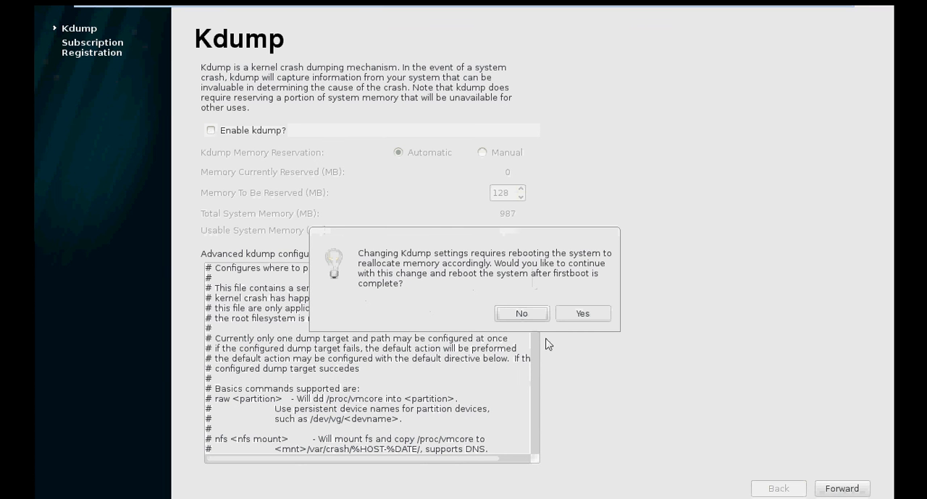
click(580, 315)
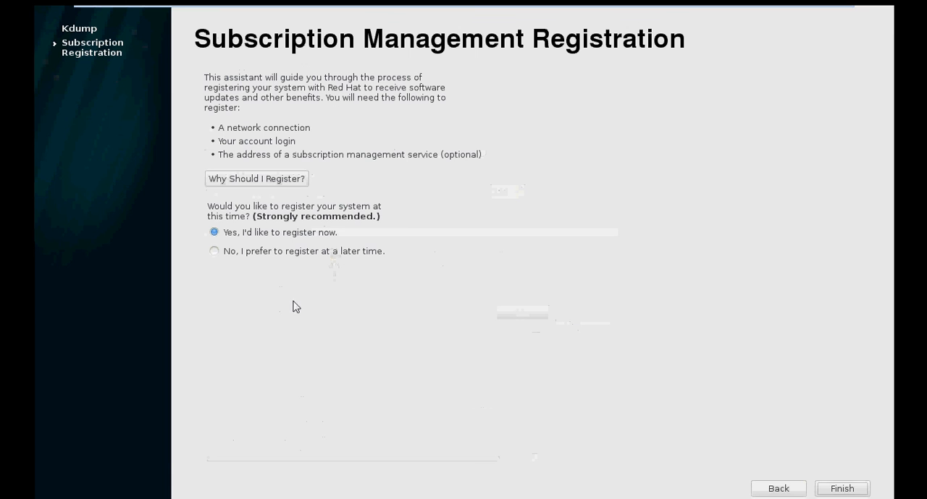
- Postpone the subscription registration, finish the setup with a reboot, and boot the Linux 3.10.0-123.el7.x86_64 entry
click(221, 254)
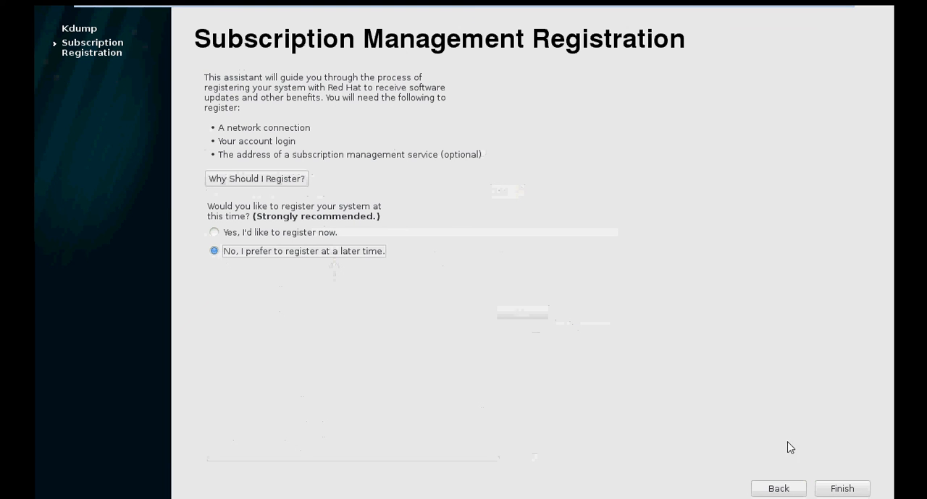
click(840, 490)
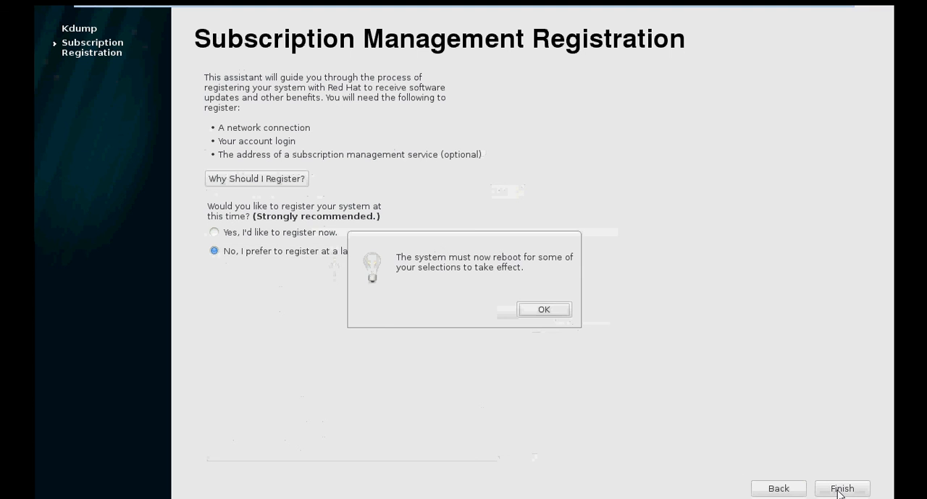
click(549, 313)
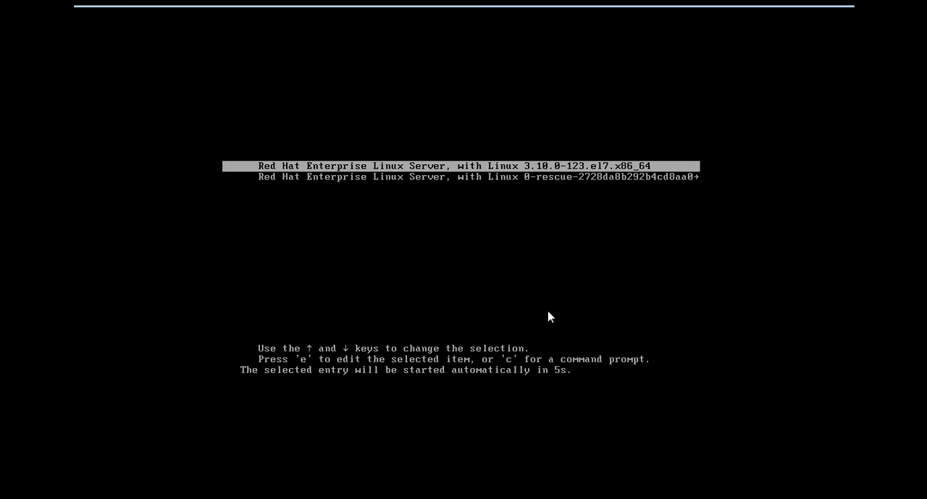
key(Return)
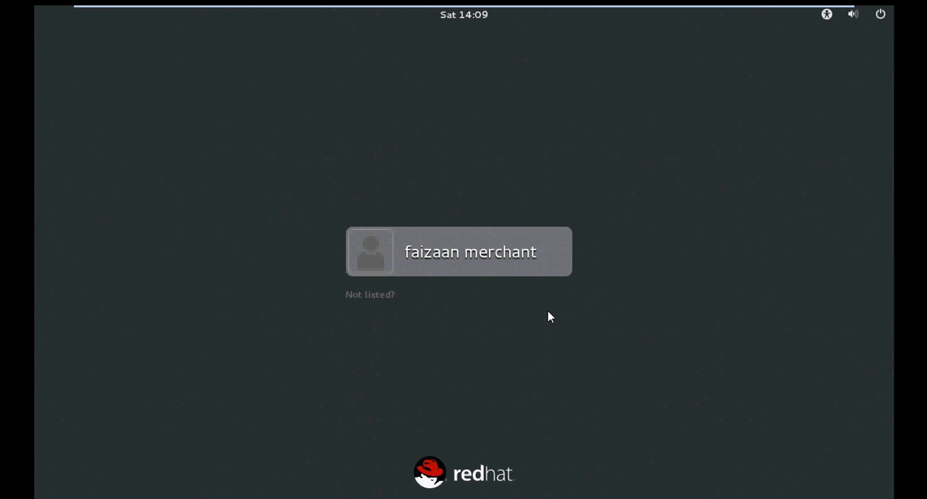
- Sign in through the unlisted-user login as root, entering the root account password
click(394, 296)
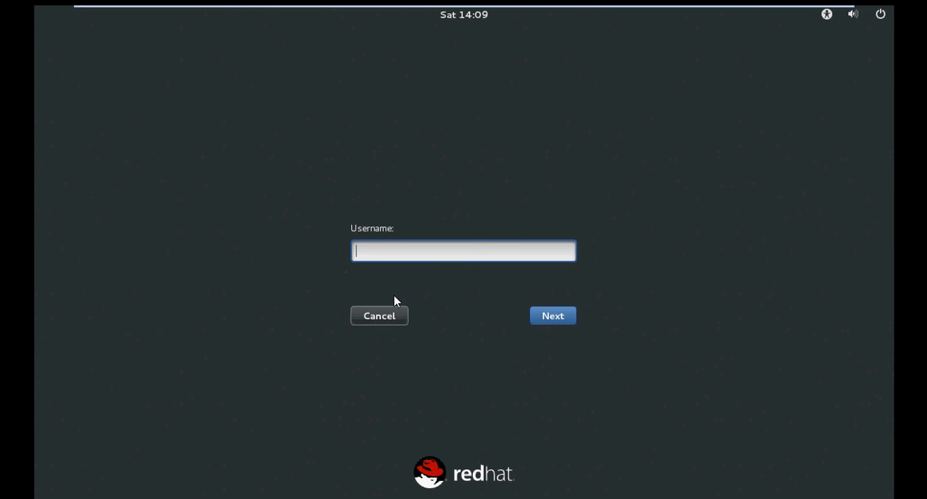
text(root)
key(Return)
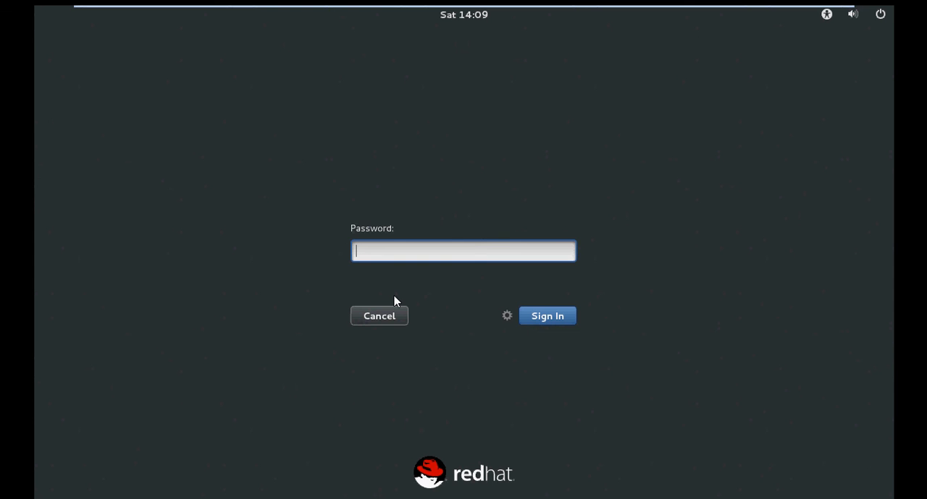
text(•••••••••)
click(536, 323)
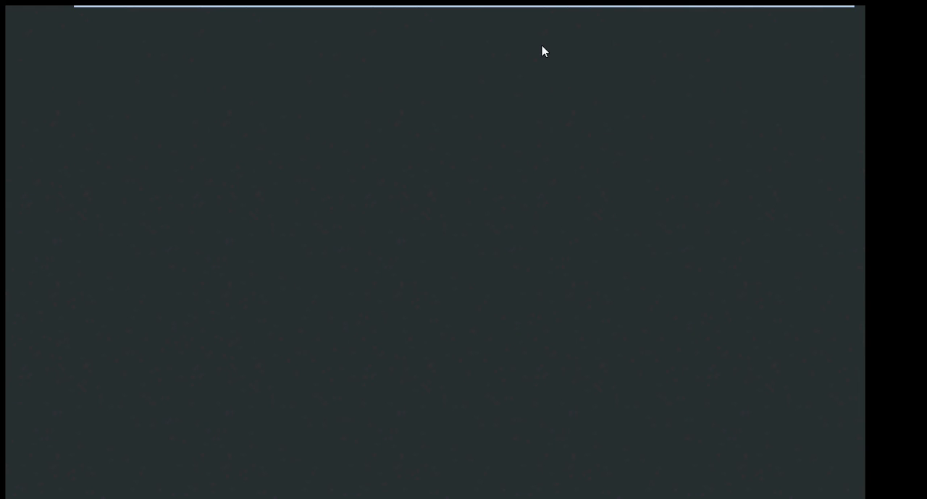
- Leave full-screen mode so the virtual machine is displayed inside the VMware Workstation window
mouse_move(499, 9)
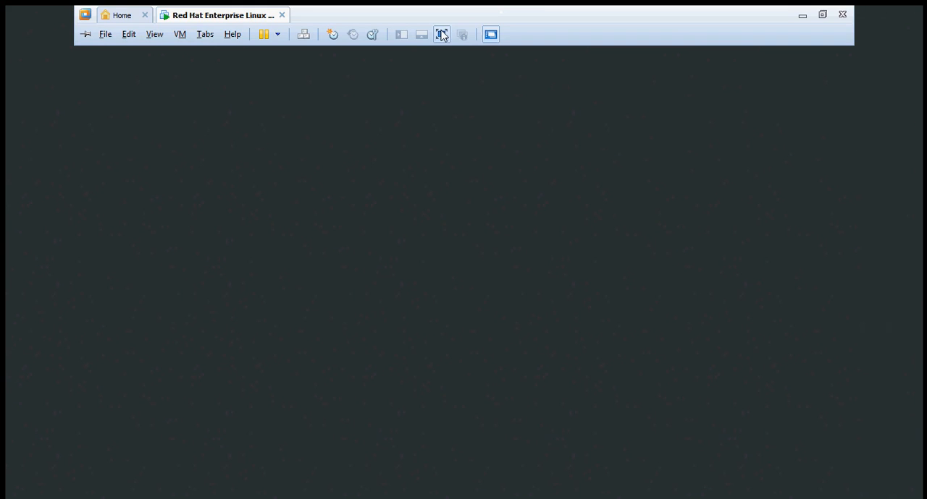
click(440, 34)
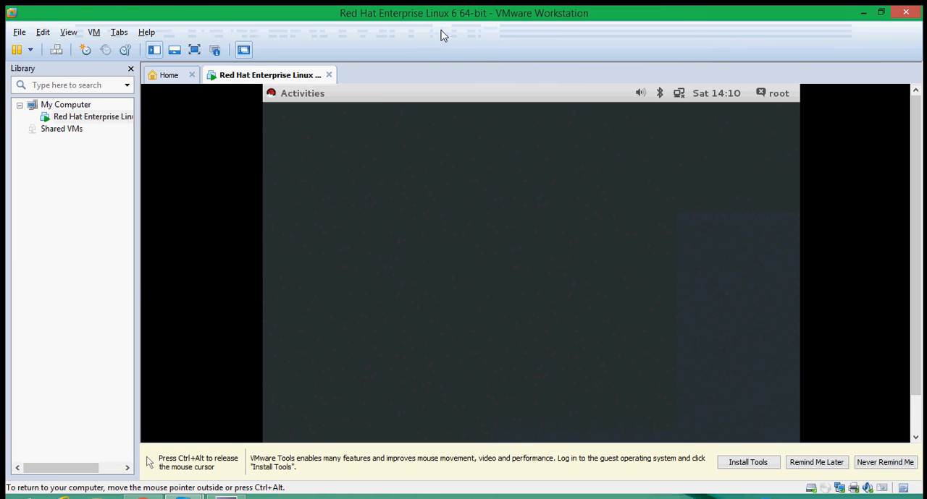
right_click(532, 185)
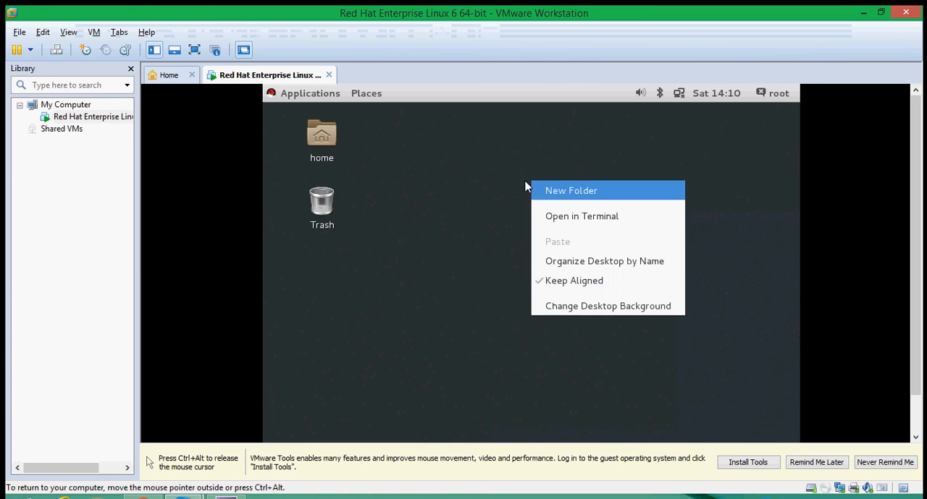
click(475, 210)
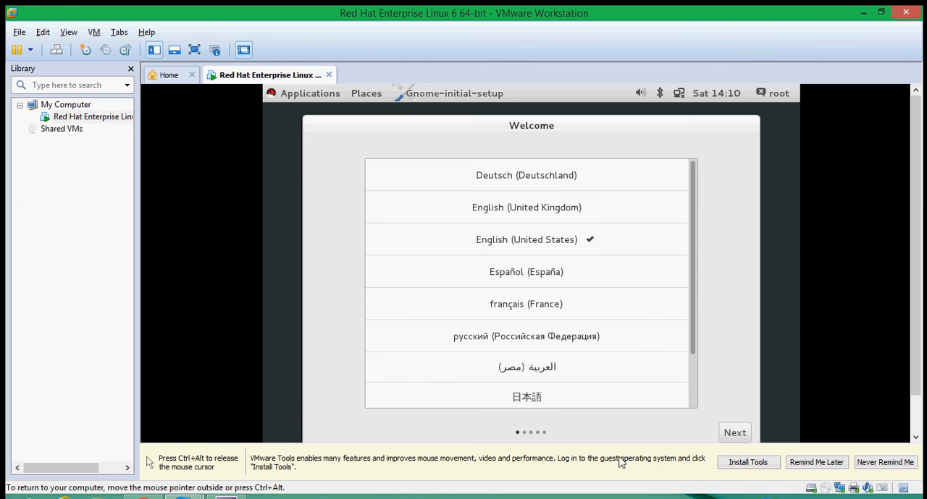
- Keep English (United States) as the language and English (US) as the input source in the GNOME initial setup
click(727, 435)
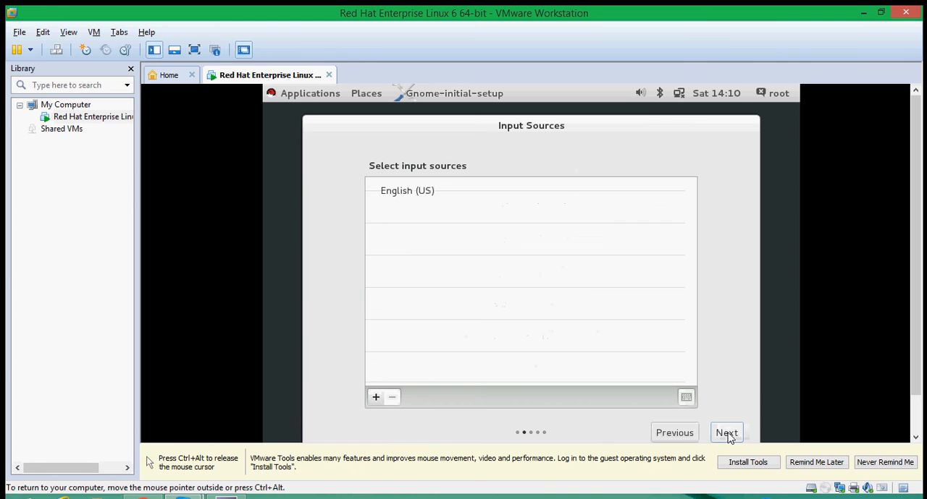
click(726, 435)
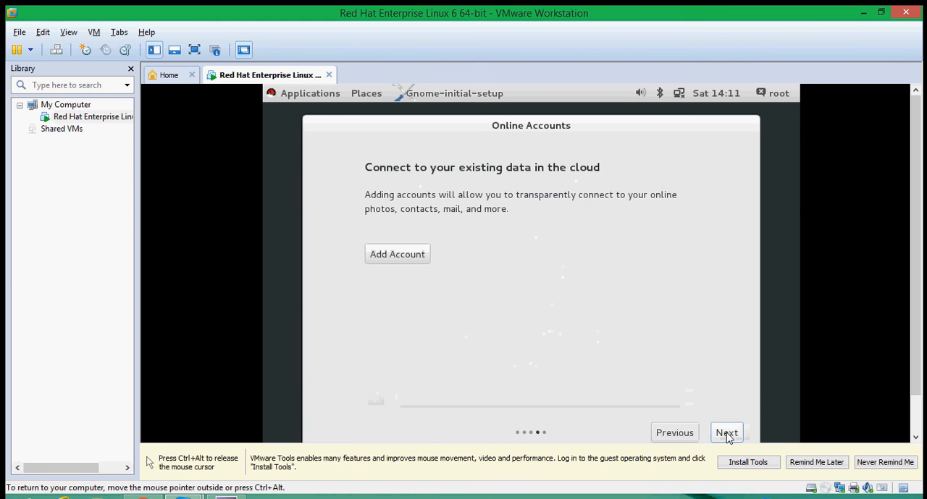
click(223, 497)
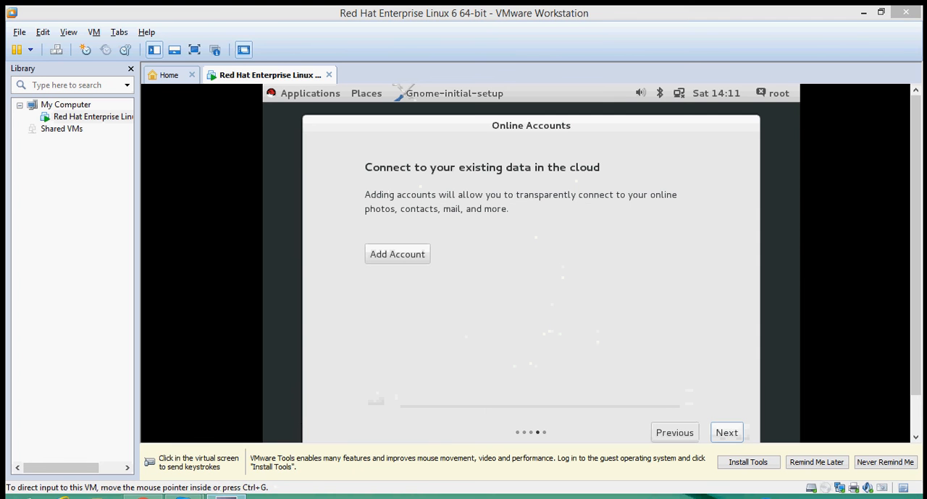
right_click(226, 498)
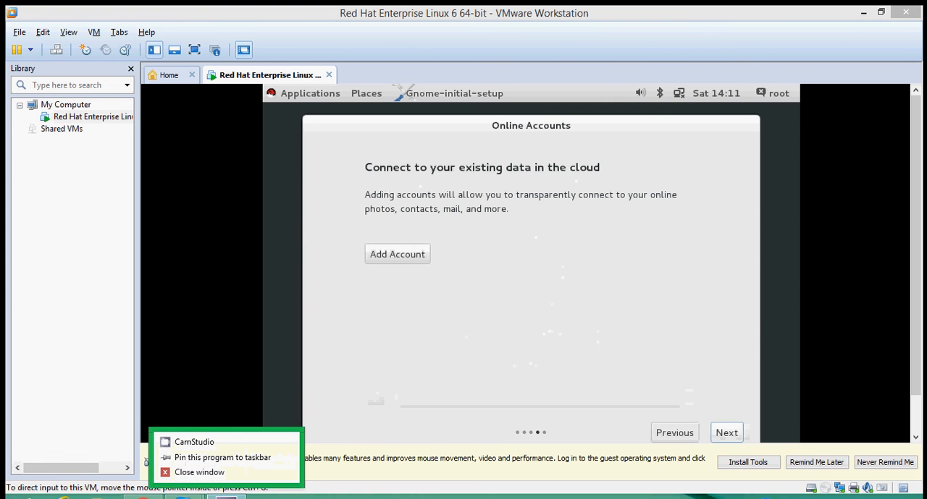
click(787, 497)
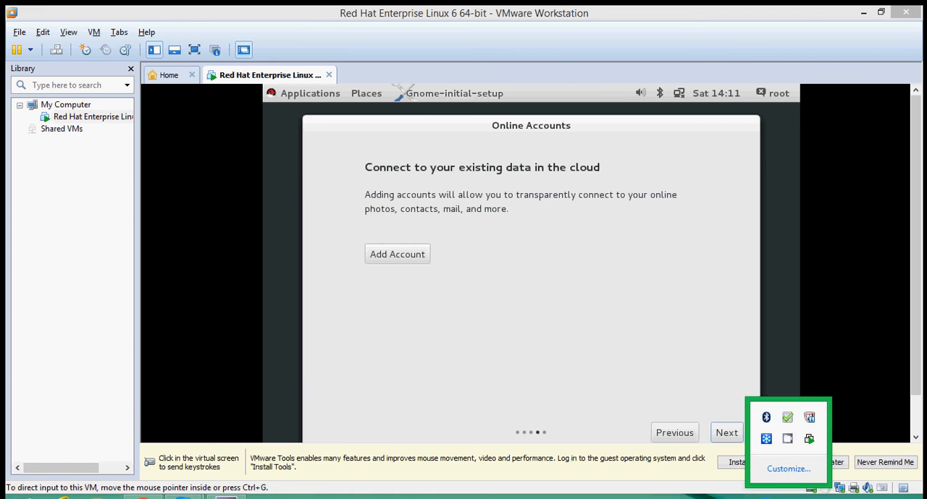
right_click(787, 439)
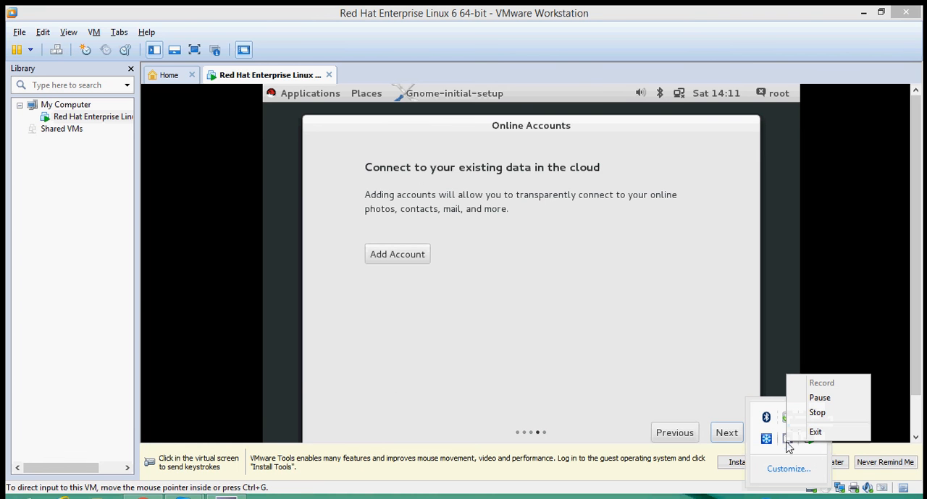